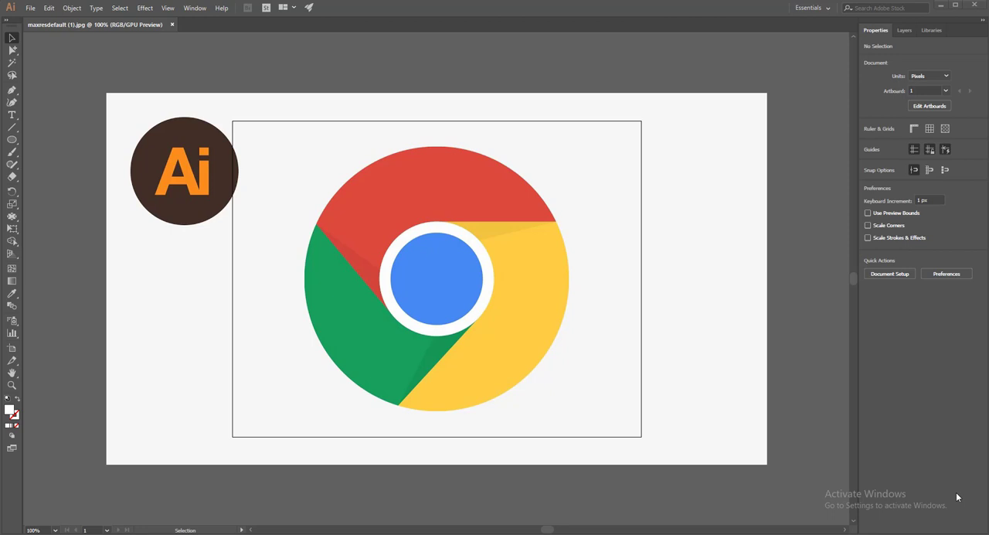
# - Create a new blank document for redrawing the reference logo
pyautogui.hotkey('ctrl', 'a')
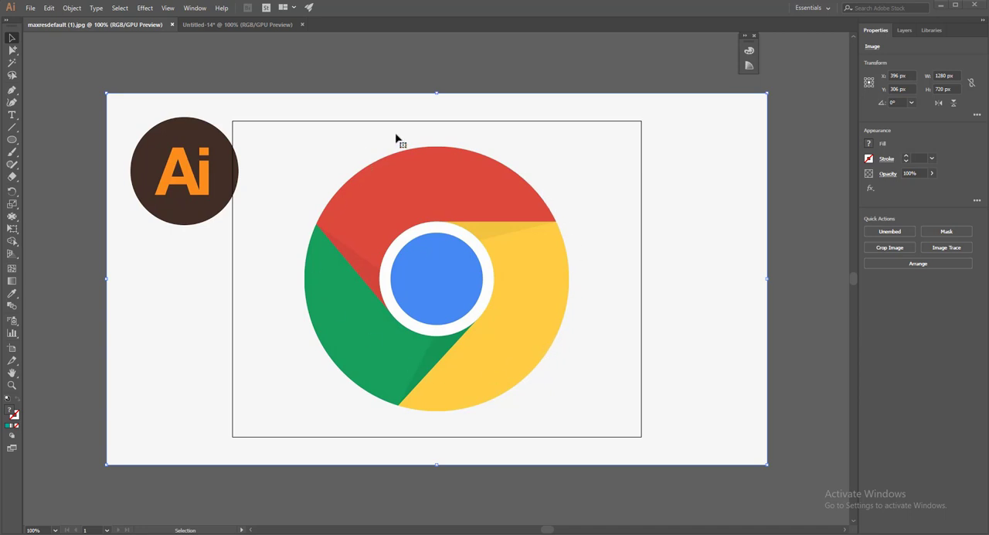
pyautogui.click(31, 7)
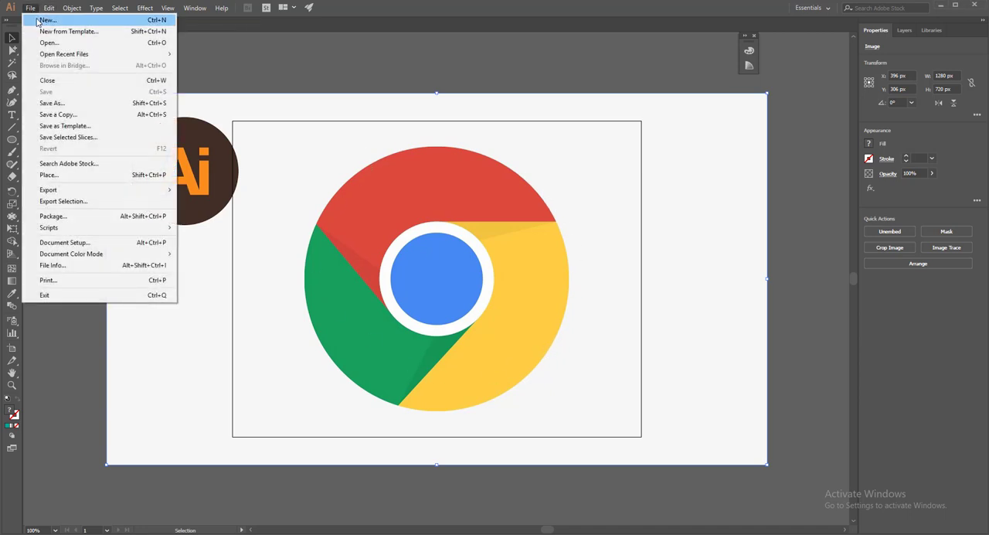
pyautogui.click(34, 18)
pyautogui.click(705, 433)
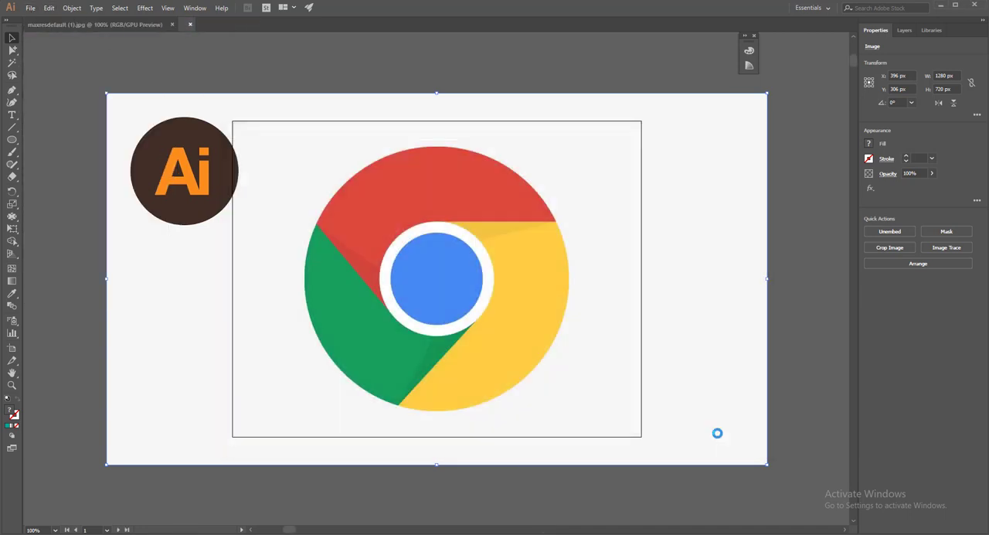
# - Show the rulers and place a horizontal and a vertical guide crossing near the artboard's centre
pyautogui.click(166, 8)
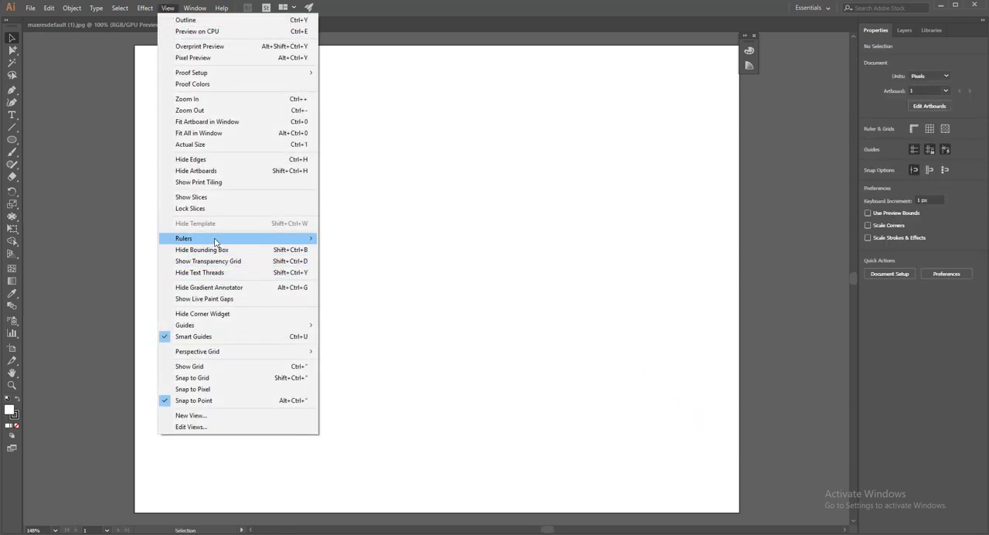
pyautogui.moveTo(216, 242)
pyautogui.click(344, 238)
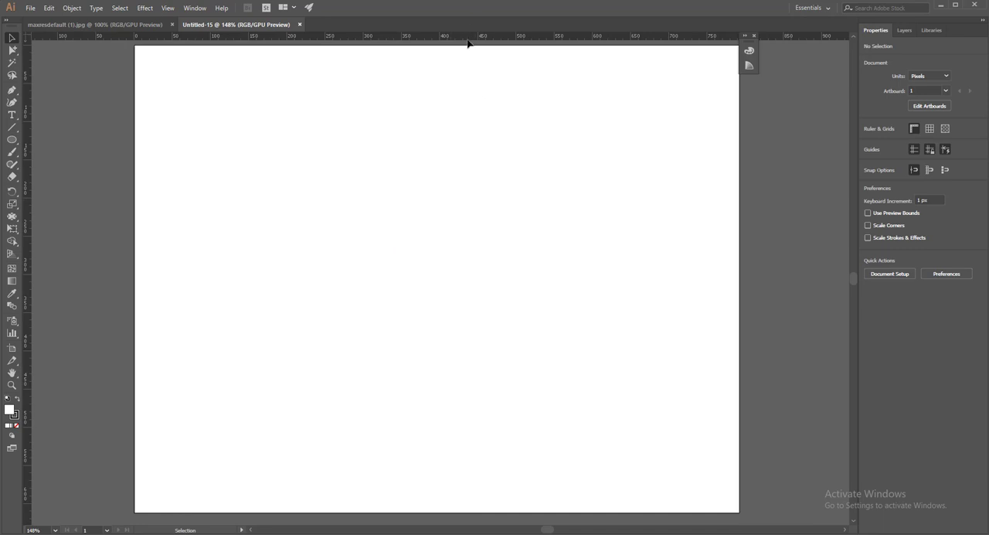
pyautogui.moveTo(466, 39); pyautogui.dragTo(304, 280)
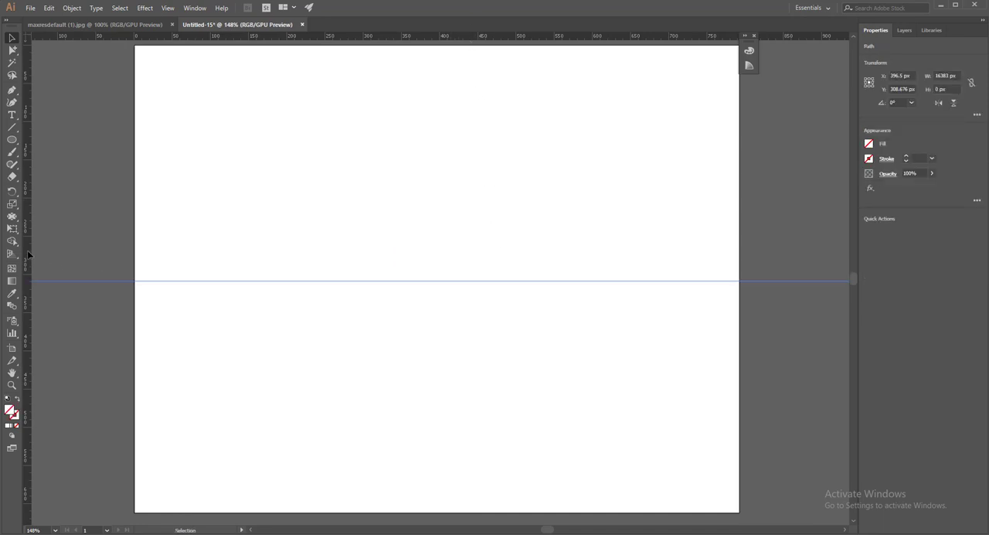
pyautogui.moveTo(28, 254); pyautogui.dragTo(442, 348)
# - Draw a circle about 262 px in diameter centred on the guide crossing, with no fill and a black stroke
pyautogui.click(11, 140)
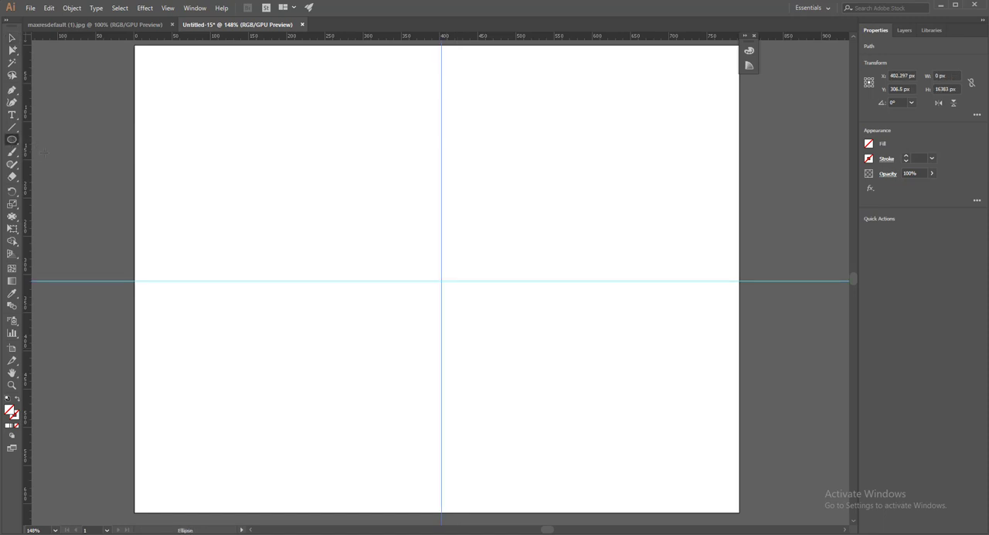
pyautogui.moveTo(441, 281); pyautogui.dragTo(512, 322)
pyautogui.press('x')
pyautogui.click(749, 51)
pyautogui.click(629, 116)
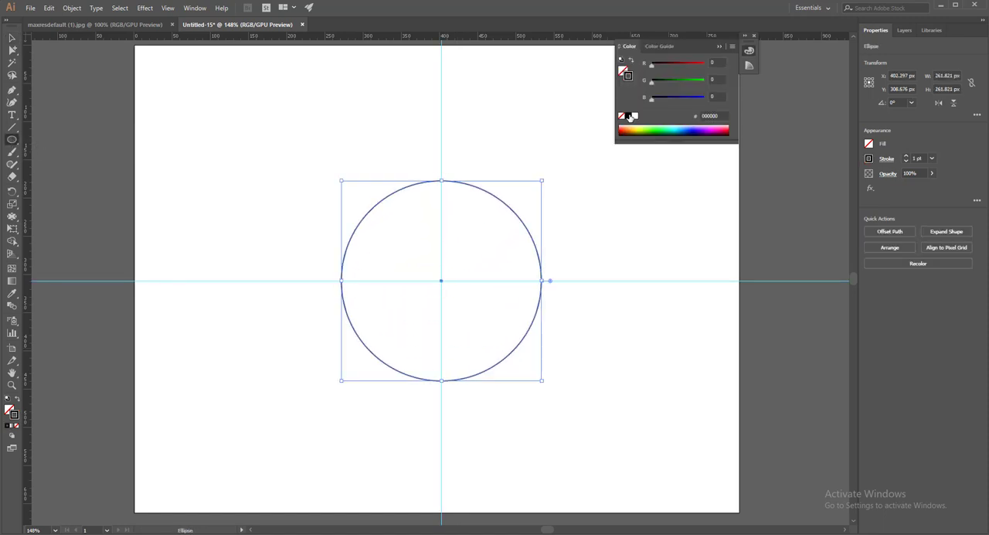
pyautogui.click(12, 39)
pyautogui.click(134, 46)
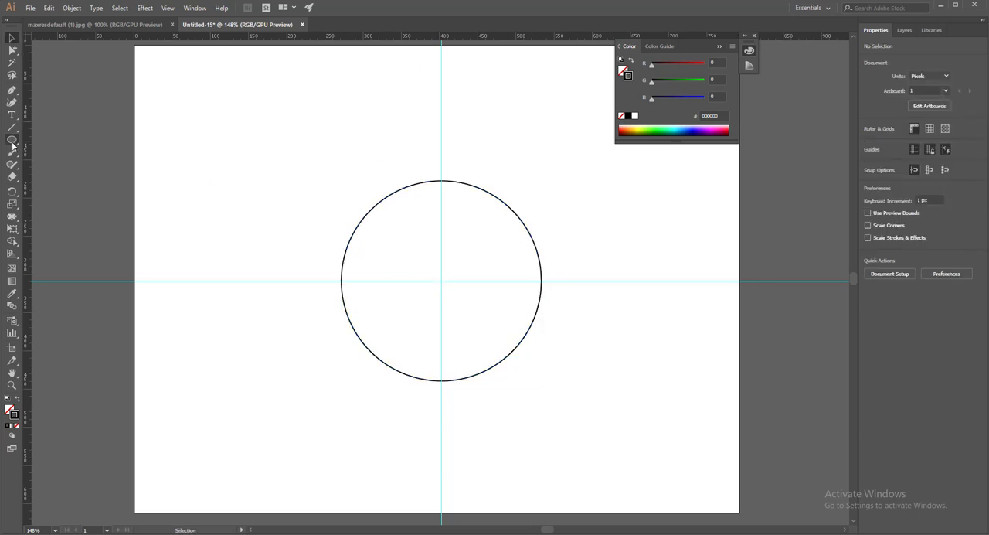
# - Draw a concentric circle about 96 px wide at the guide crossing and scale it down around its centre
pyautogui.click(12, 140)
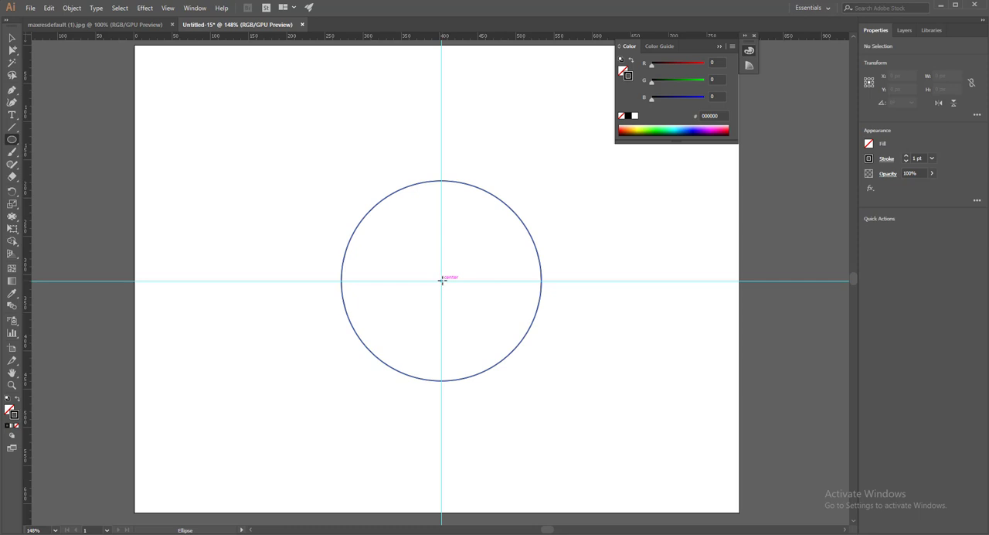
pyautogui.moveTo(442, 280); pyautogui.dragTo(467, 296)
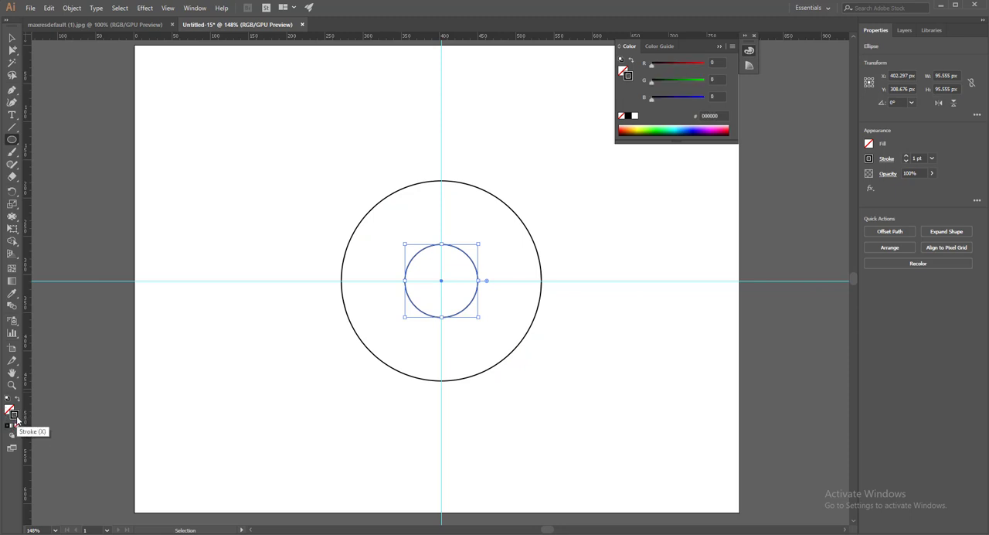
pyautogui.press('v')
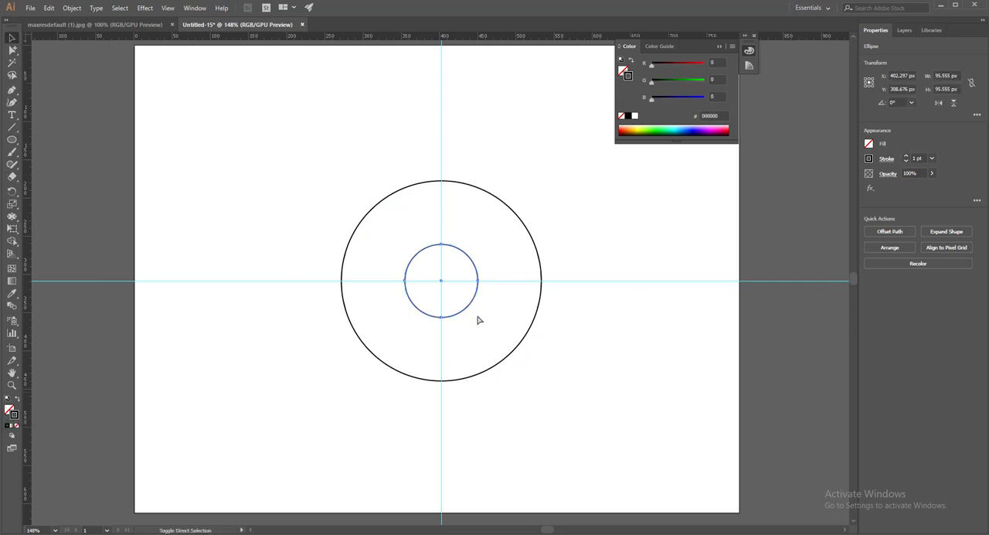
pyautogui.moveTo(478, 317); pyautogui.dragTo(472, 309)
pyautogui.click(287, 241)
# - Draw another circle about 96 px wide from the shared centre, slightly larger than the innermost circle
pyautogui.click(12, 140)
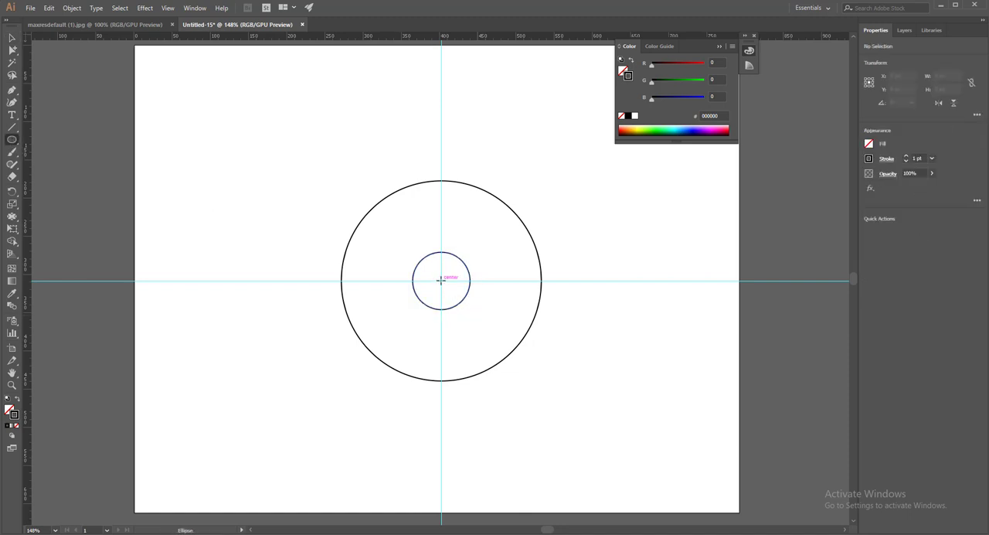
pyautogui.moveTo(441, 281); pyautogui.dragTo(467, 301)
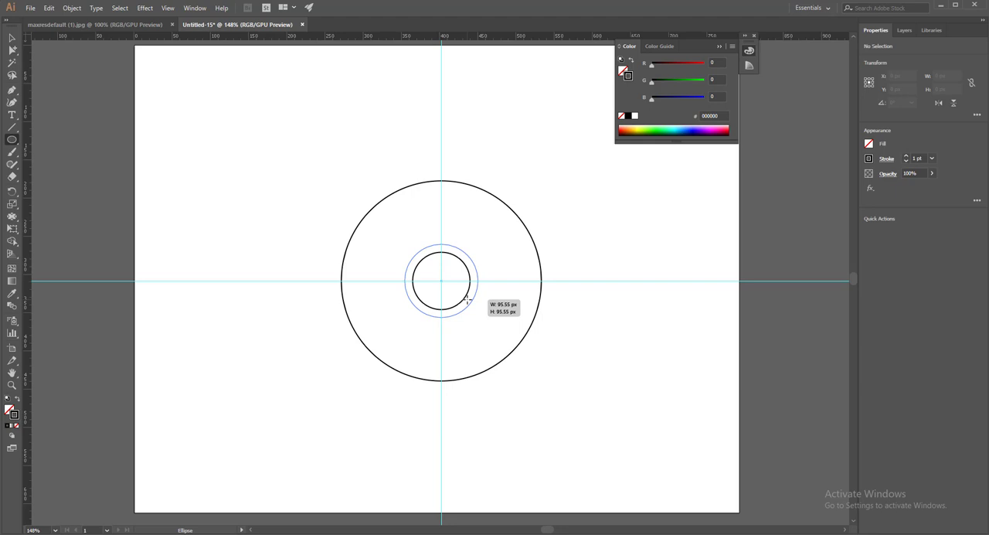
pyautogui.moveTo(467, 301); pyautogui.dragTo(468, 302)
pyautogui.click(12, 37)
pyautogui.click(141, 105)
pyautogui.hotkey('ctrl', '=')
pyautogui.hotkey('ctrl', '=')
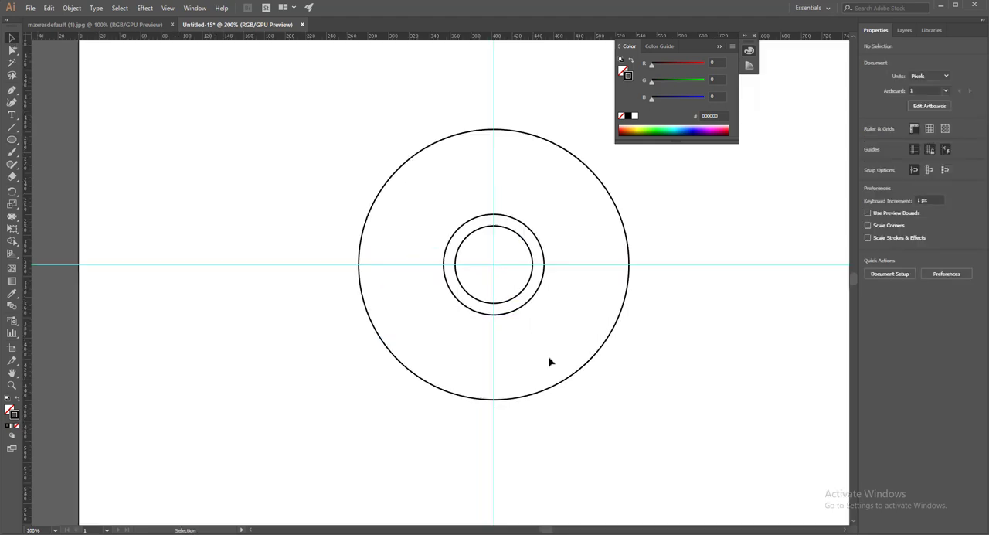
# - Combine the outer and middle circles with the Exclude pathfinder operation
pyautogui.click(447, 142)
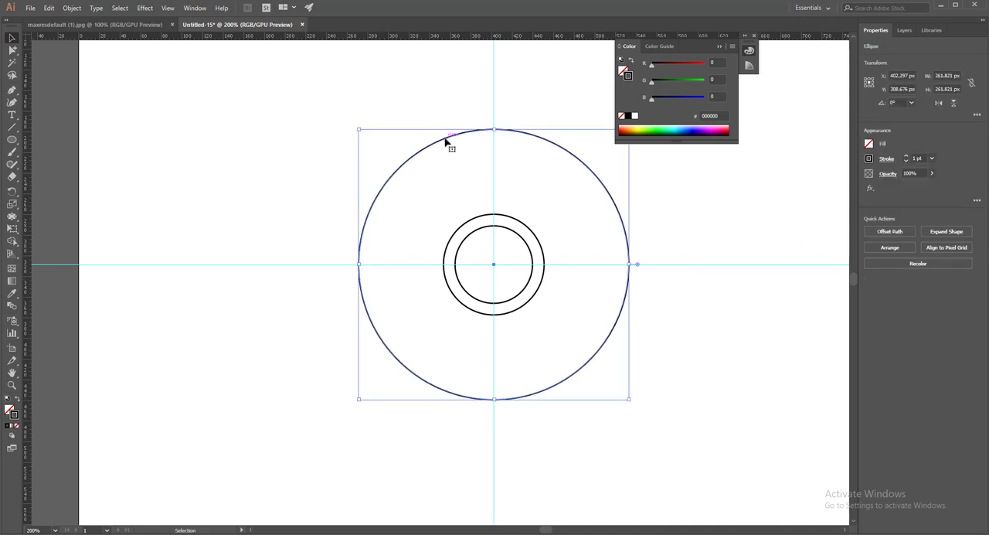
pyautogui.keyDown('shift'); pyautogui.click(469, 223); pyautogui.keyUp('shift')
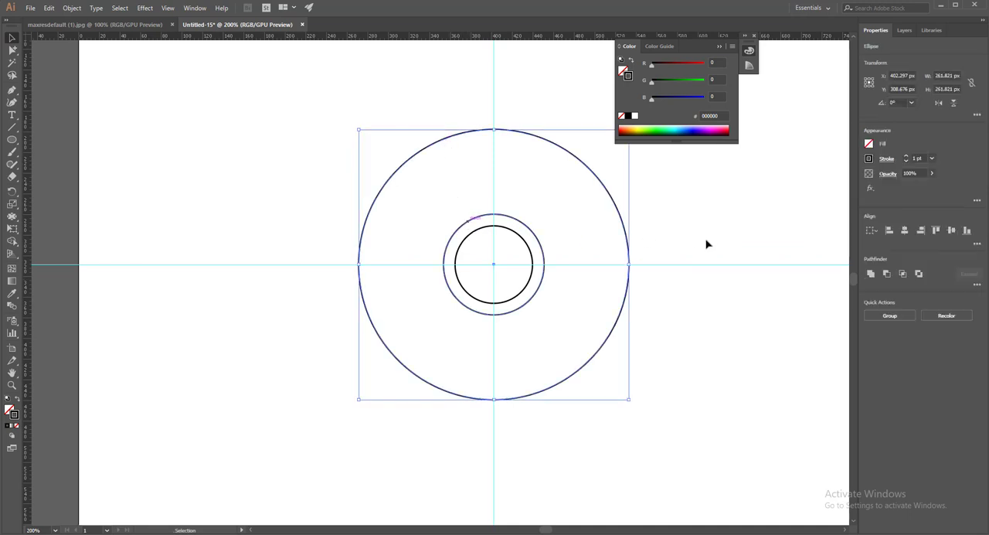
pyautogui.click(918, 276)
pyautogui.click(606, 261)
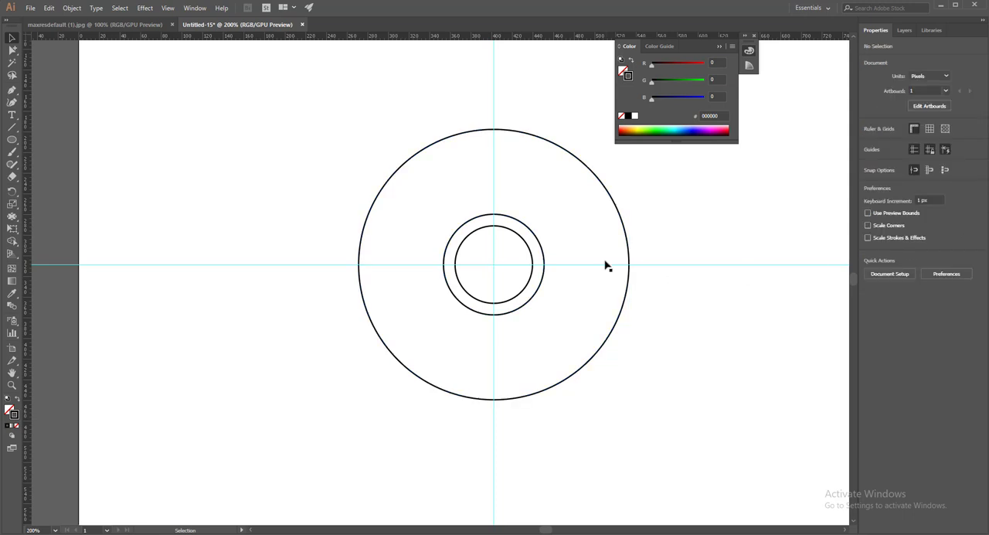
pyautogui.moveTo(683, 187); pyautogui.dragTo(592, 216)
pyautogui.click(651, 220)
# - Draw a Pen path from between the two inner circles up to the middle circle's top, then horizontally right about 137 px past the outer circle
pyautogui.click(11, 90)
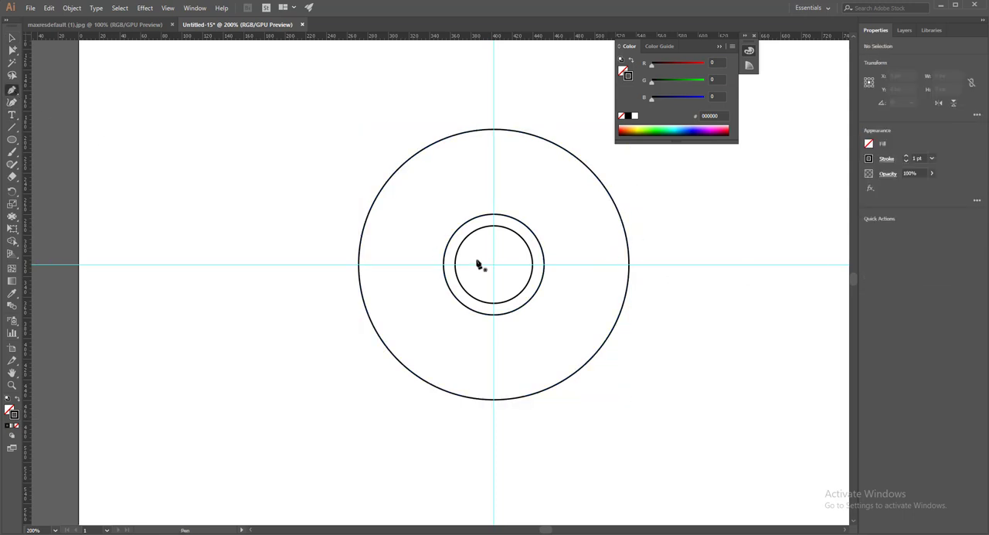
pyautogui.scroll(3, 544, 271)
pyautogui.scroll(5, 529, 294)
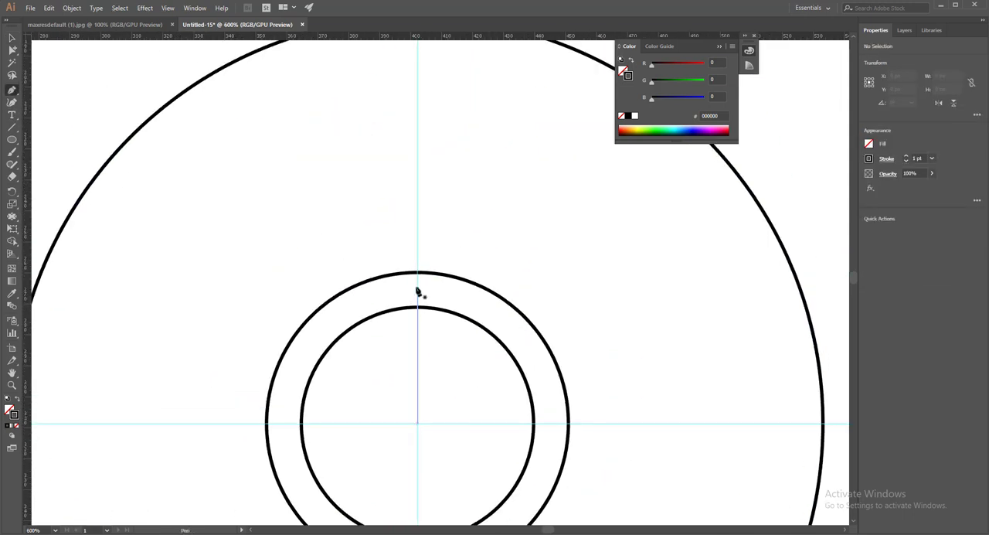
pyautogui.click(417, 287)
pyautogui.scroll(3, 421, 291)
pyautogui.scroll(-4, 406, 310)
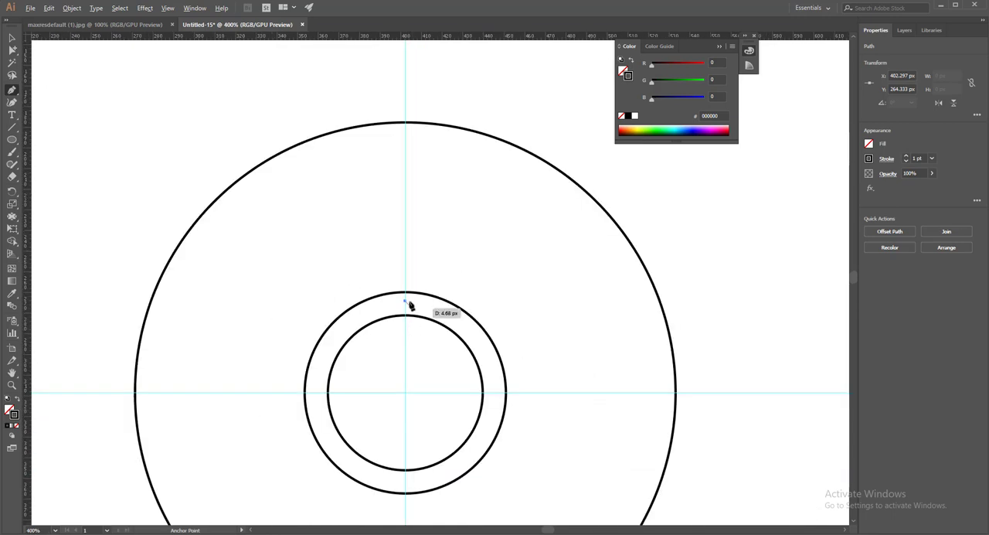
pyautogui.click(407, 297)
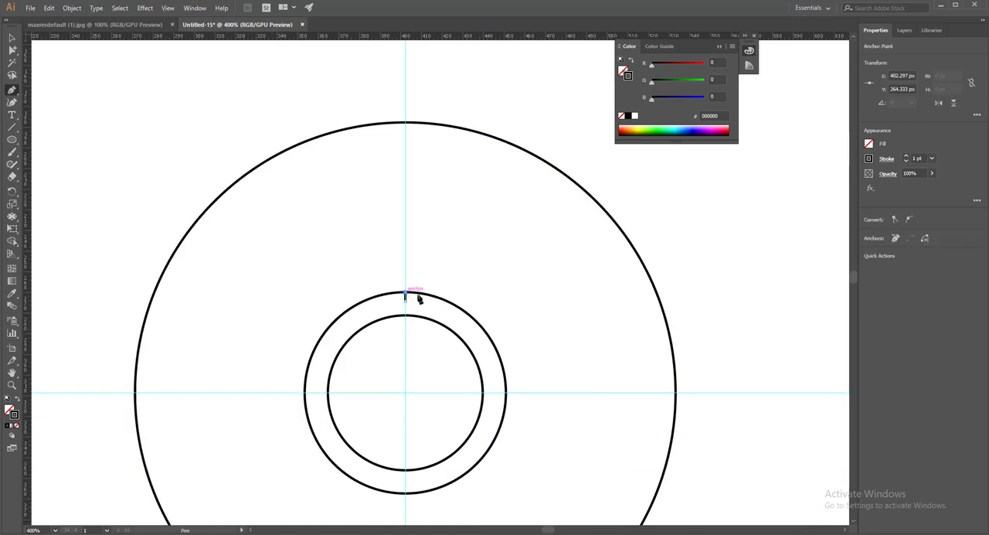
pyautogui.click(688, 291)
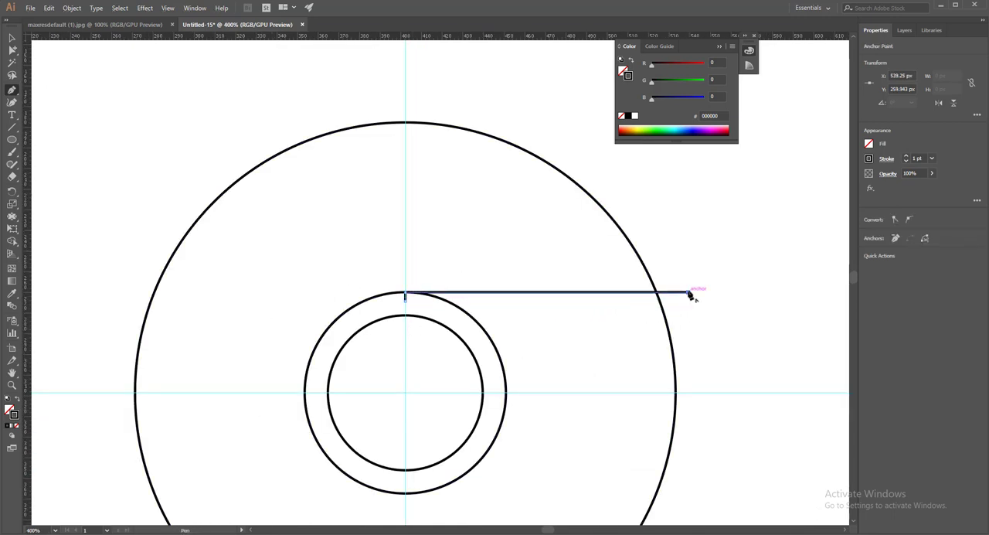
# - Draw a second Pen path from outside the outer circle through its intersection with the horizontal line to a point between the inner circles
pyautogui.click(669, 270)
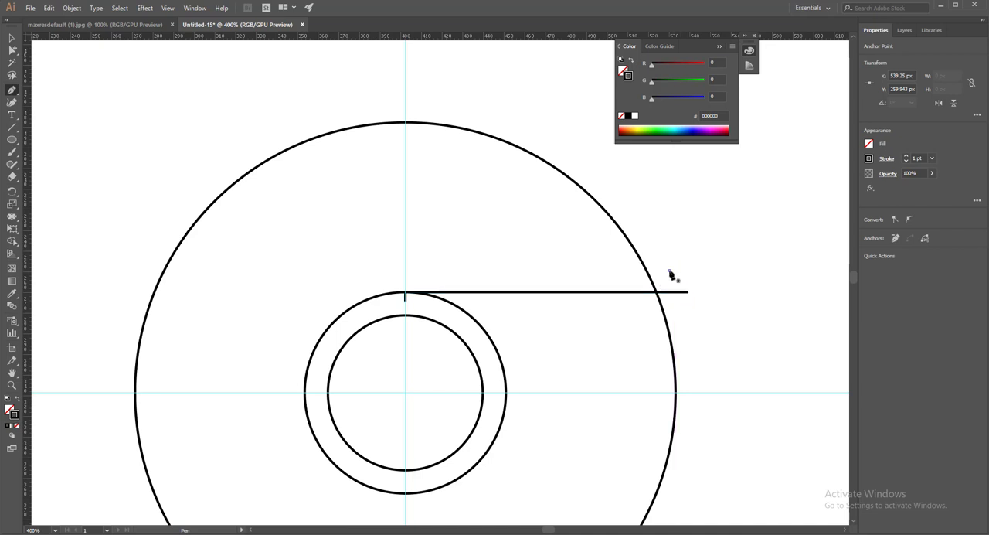
pyautogui.click(655, 293)
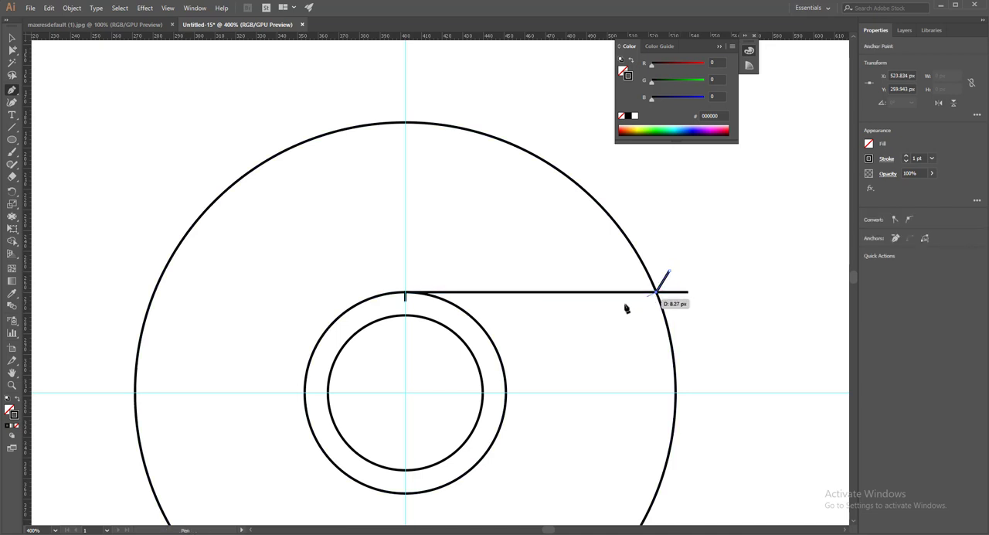
pyautogui.click(469, 330)
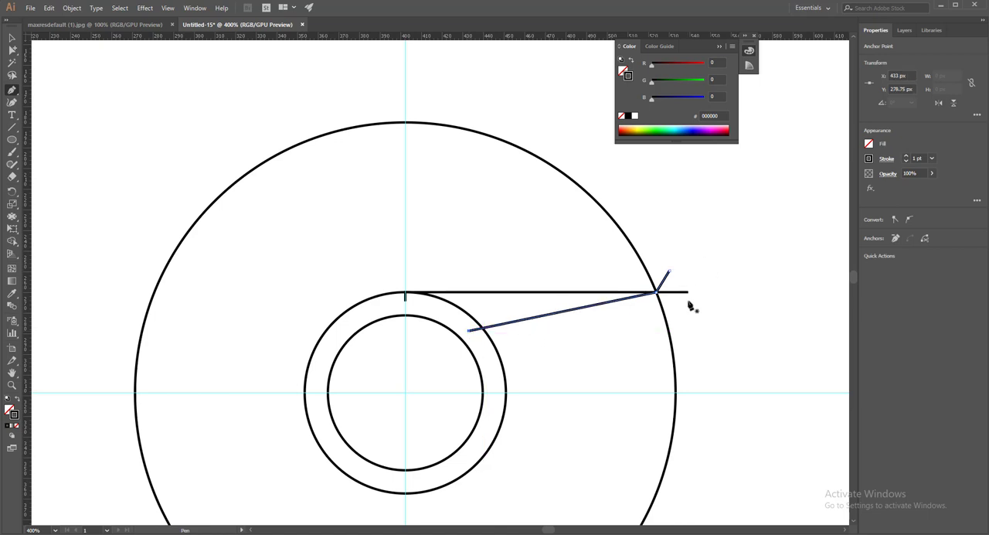
# - Group the slanted path with the horizontal line path
pyautogui.click(13, 37)
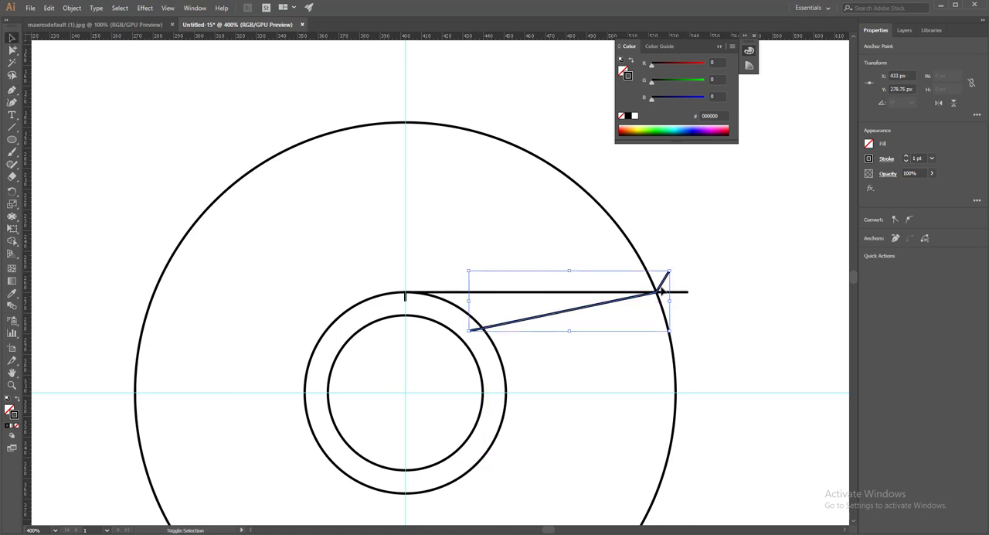
pyautogui.keyDown('shift'); pyautogui.click(685, 292); pyautogui.keyUp('shift')
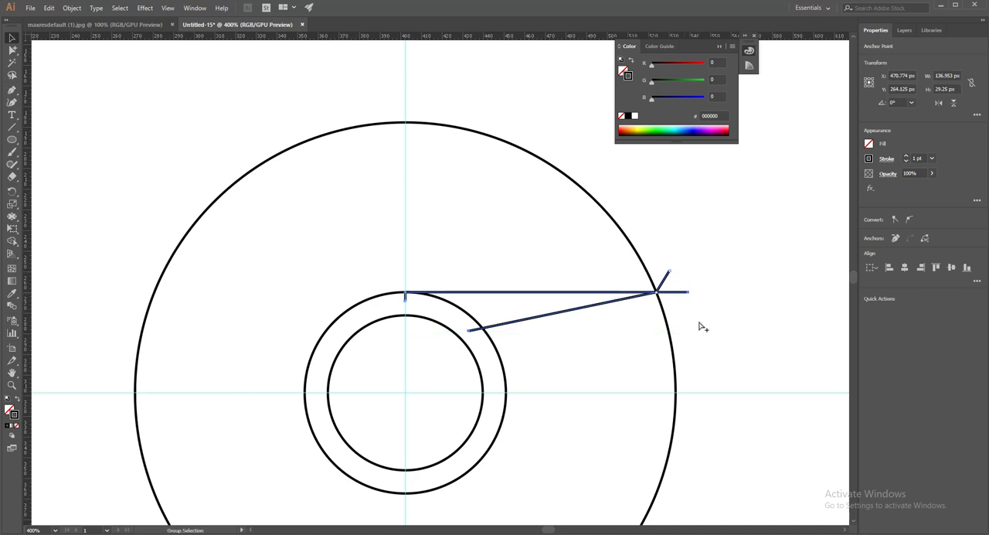
pyautogui.hotkey('ctrl', 'g')
# - Rotate a copy of the line group by 360/3 degrees about the circles' centre and repeat the transformation once
pyautogui.scroll(-3, 738, 323)
pyautogui.scroll(1, 736, 328)
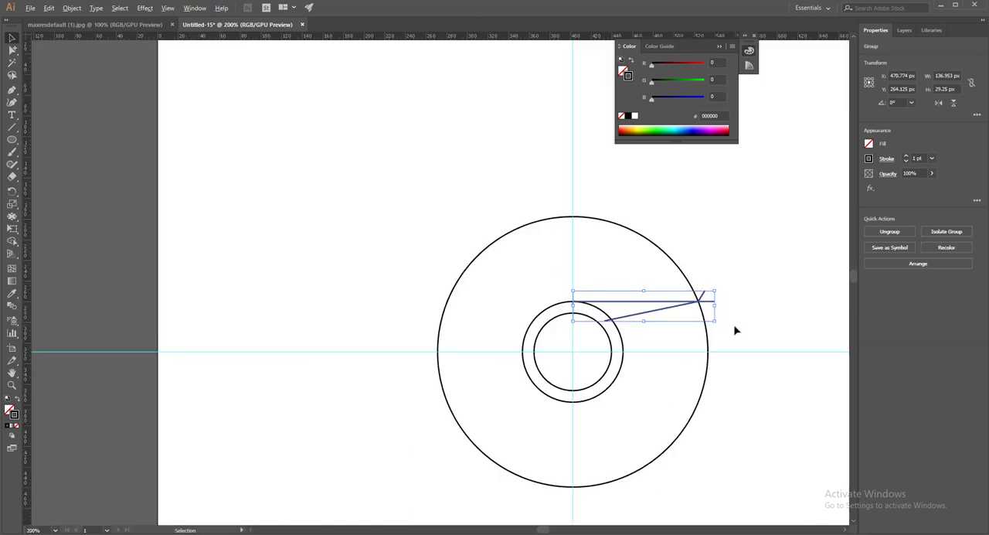
pyautogui.moveTo(701, 269); pyautogui.dragTo(647, 230)
pyautogui.click(12, 191)
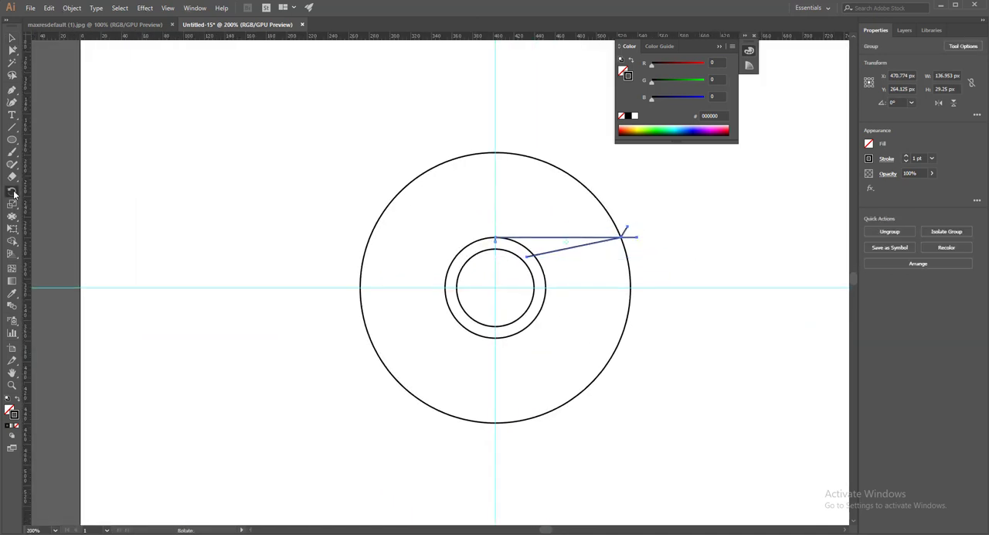
pyautogui.keyDown('alt'); pyautogui.click(496, 288); pyautogui.keyUp('alt')
pyautogui.scroll(-1, 512, 298)
pyautogui.write('360/3')
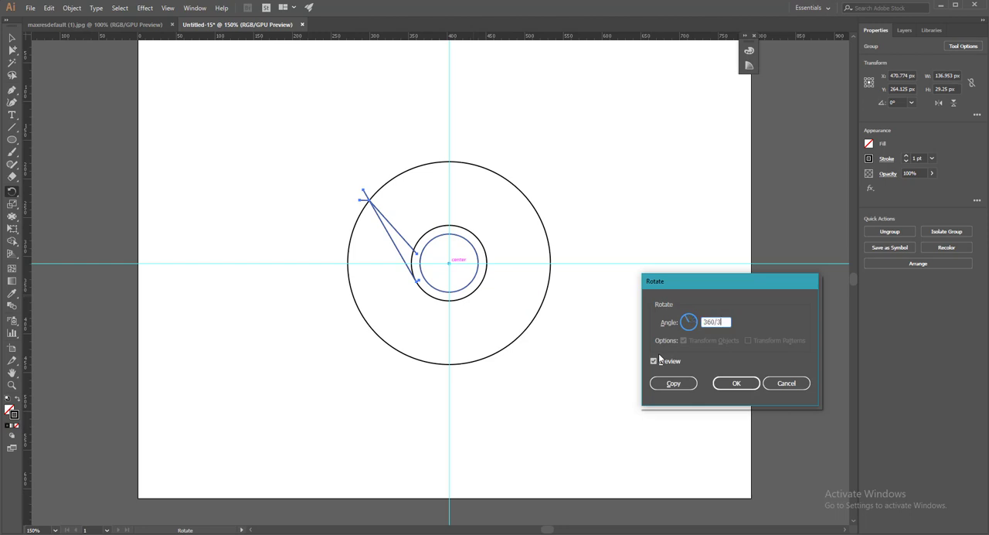
pyautogui.click(673, 382)
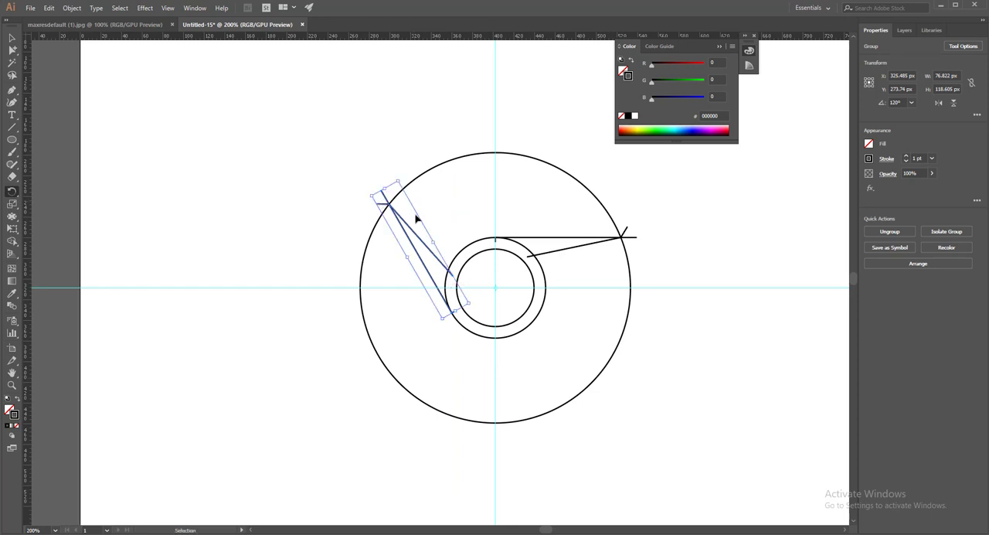
pyautogui.hotkey('ctrl', 'd')
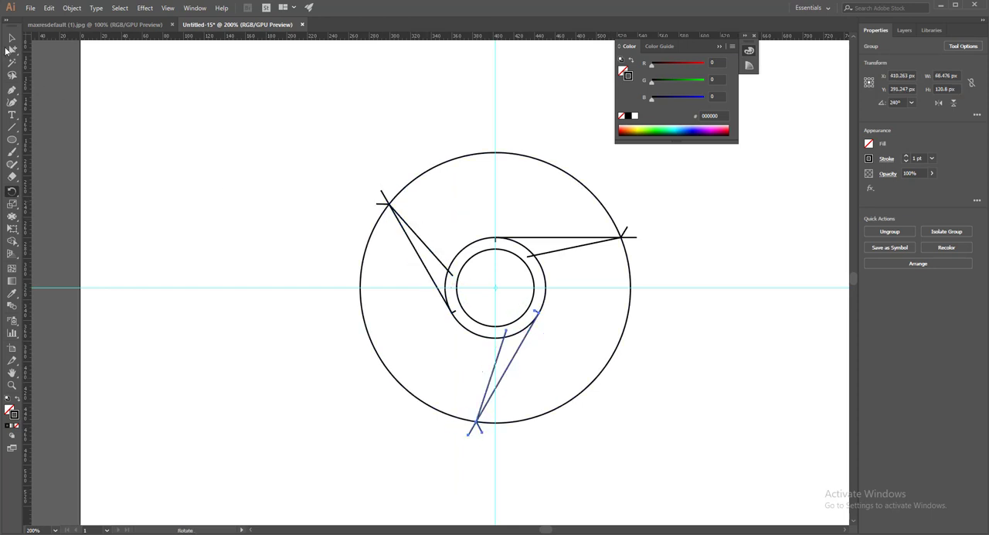
# - Divide the outer and middle circles along the three line groups with Pathfinder Divide, leaving out the innermost circle
pyautogui.click(11, 40)
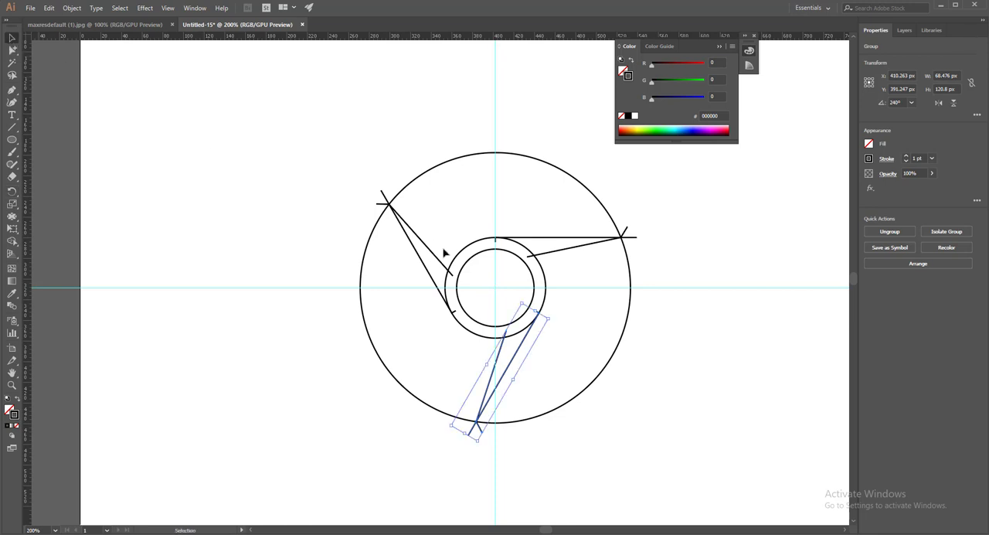
pyautogui.keyDown('shift'); pyautogui.click(636, 239); pyautogui.keyUp('shift')
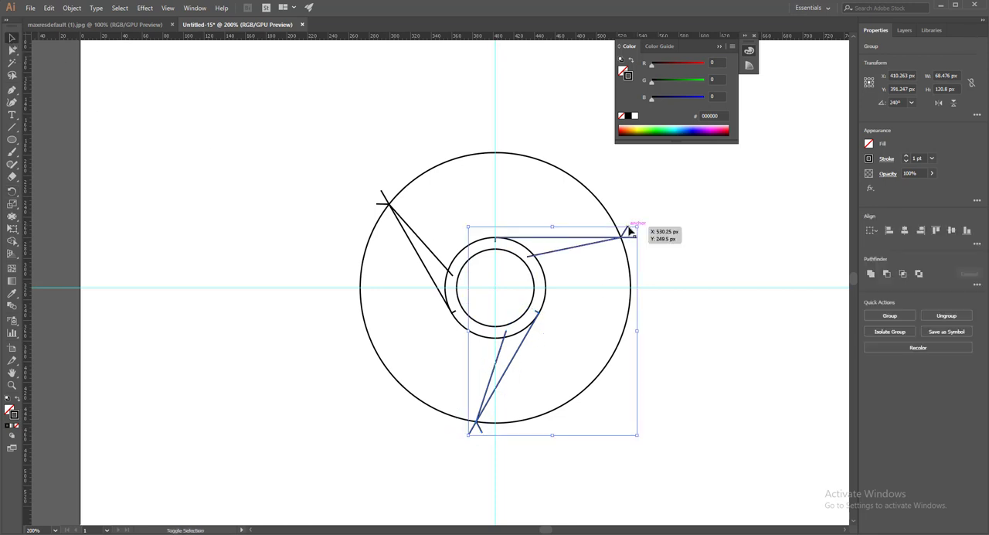
pyautogui.keyDown('shift'); pyautogui.click(384, 195); pyautogui.keyUp('shift')
pyautogui.keyDown('shift'); pyautogui.click(464, 157); pyautogui.keyUp('shift')
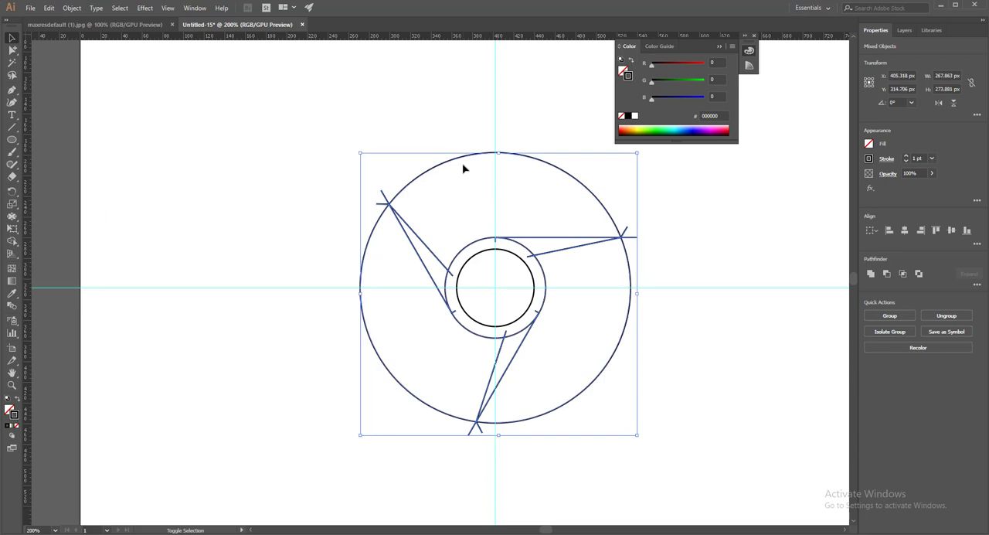
pyautogui.click(977, 285)
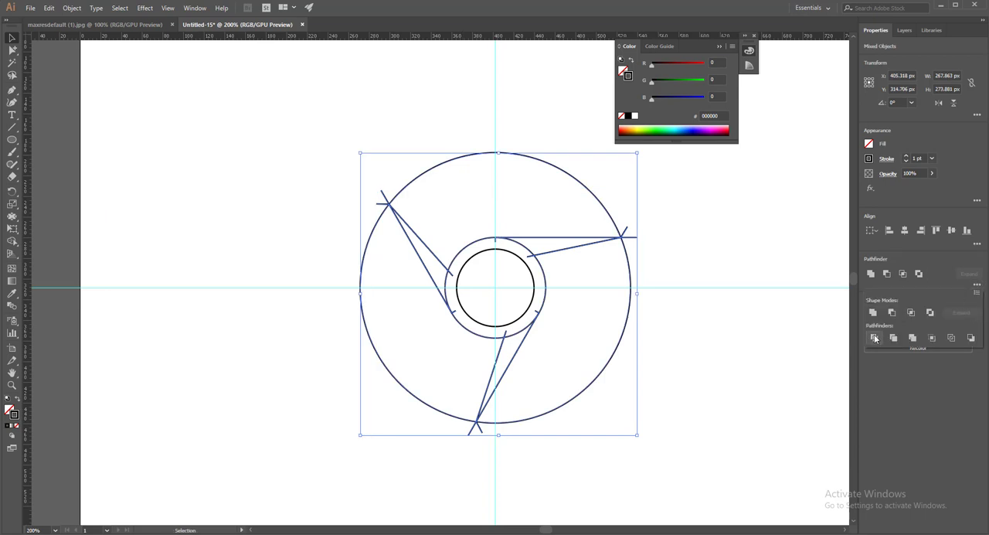
pyautogui.click(875, 338)
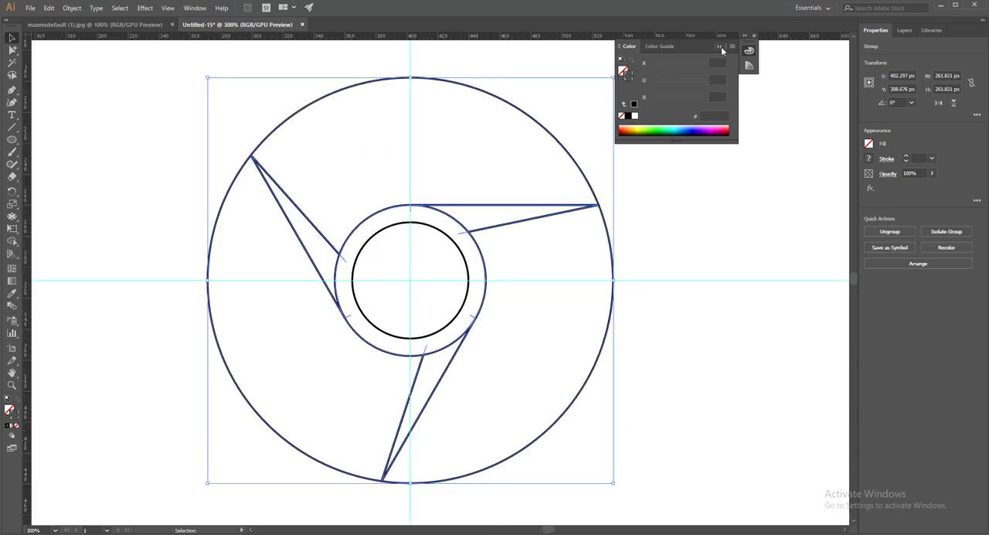
# - Copy the reference image from maxresdefault (1).jpg into the new document and place it, scaled down, on the artboard's empty area beside the circles
pyautogui.hotkey('ctrl', '=')
pyautogui.scroll(-2, 623, 230)
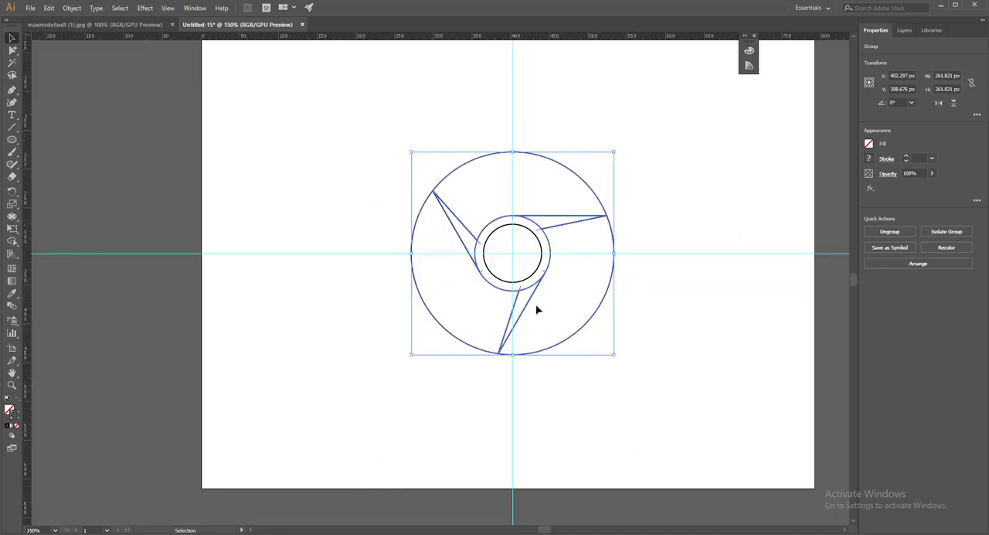
pyautogui.click(96, 24)
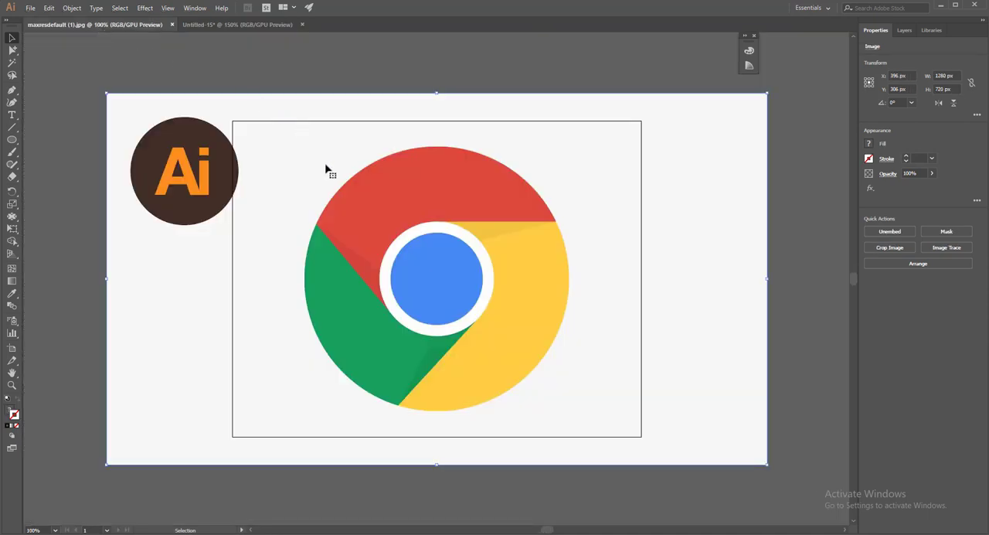
pyautogui.moveTo(438, 234); pyautogui.dragTo(265, 170)
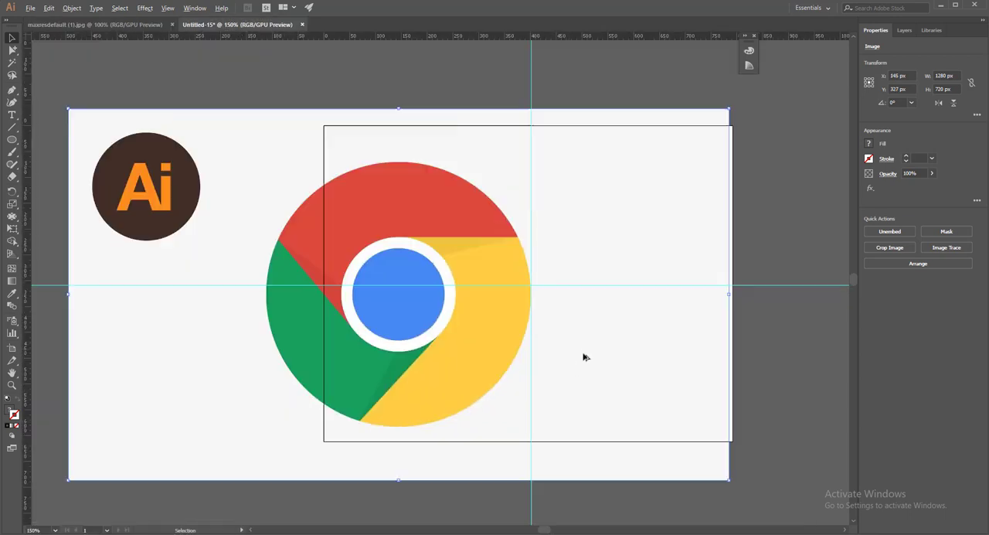
pyautogui.scroll(-4, 584, 357)
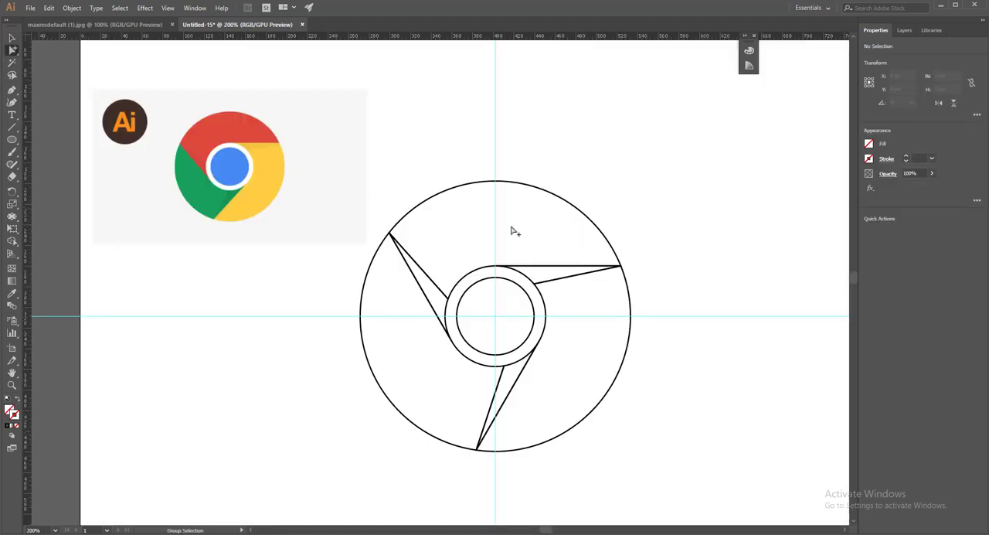
# - Fill the upper ring segment and its adjoining narrow shadow piece with the red and darker red sampled from the reference logo
pyautogui.click(545, 192)
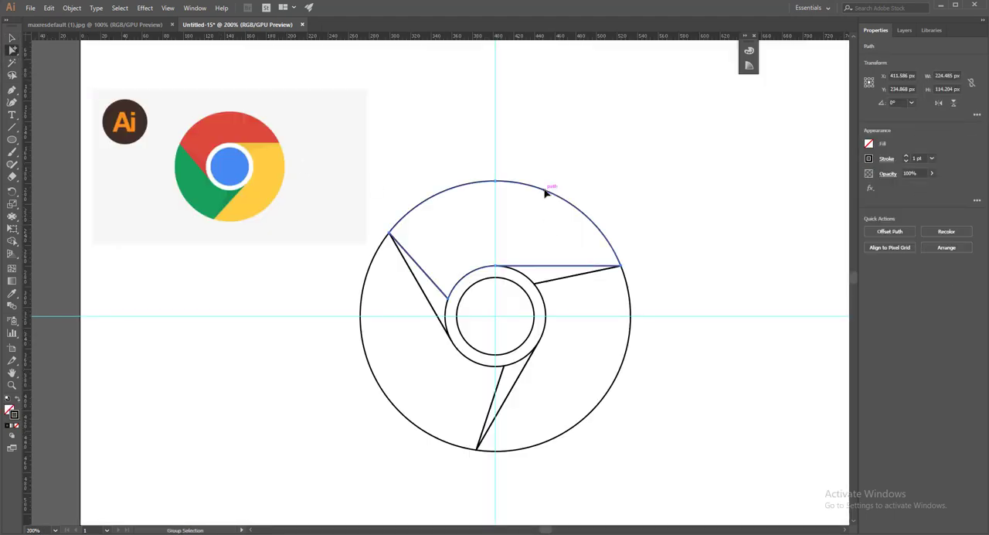
pyautogui.click(21, 296)
pyautogui.click(238, 125)
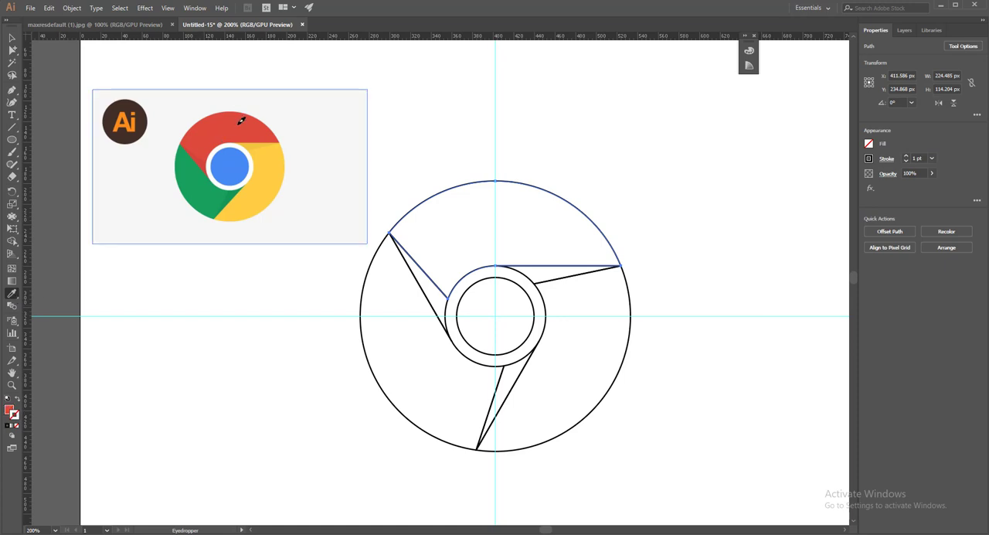
pyautogui.click(11, 49)
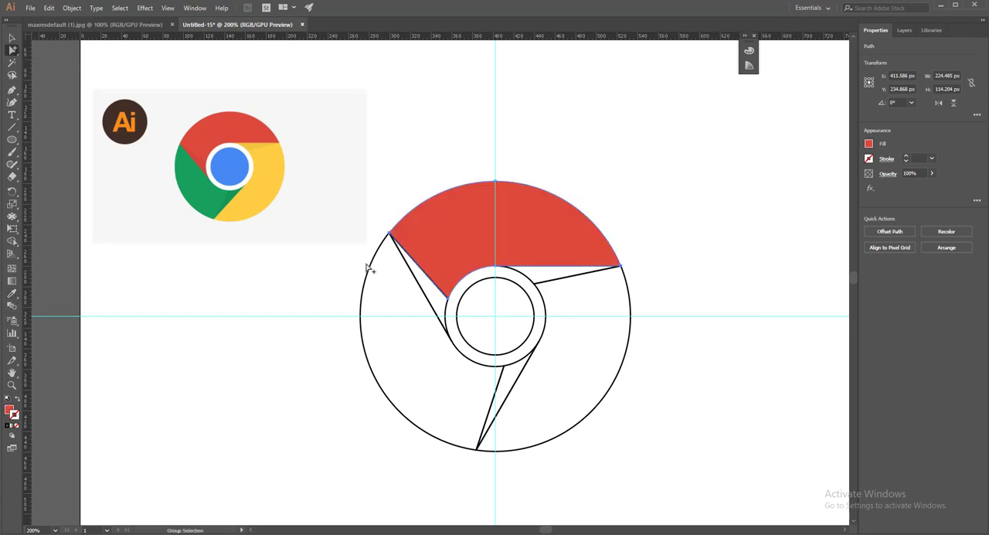
pyautogui.click(416, 276)
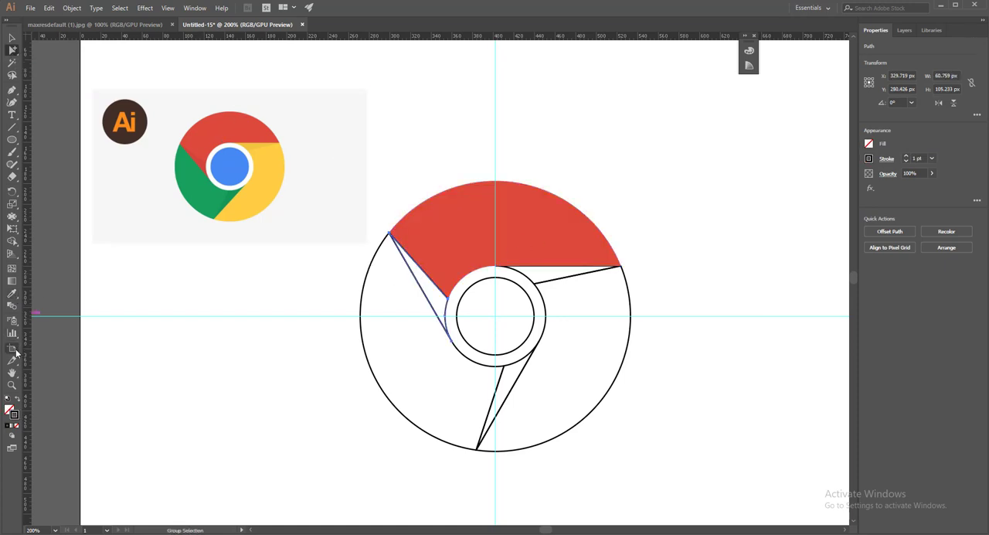
pyautogui.click(13, 295)
pyautogui.click(205, 157)
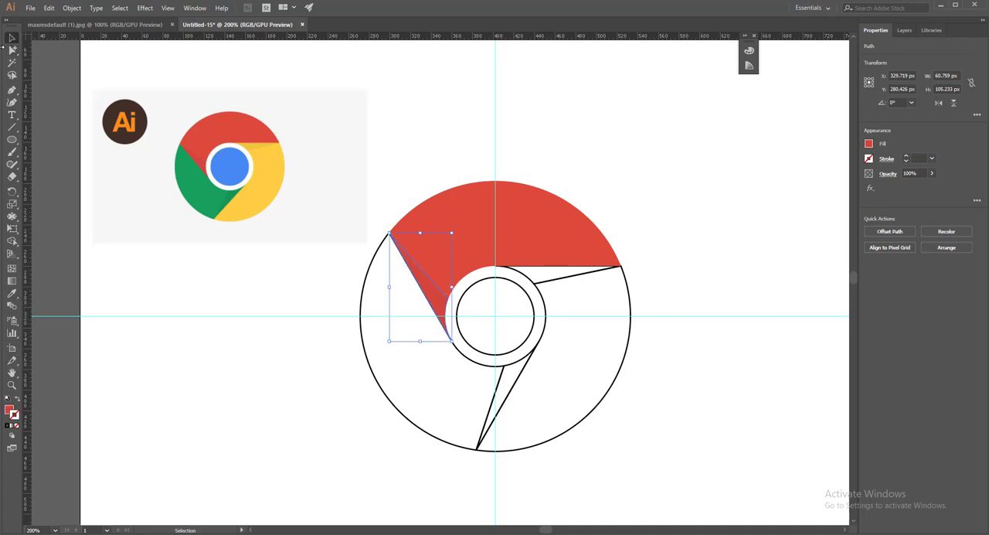
# - Fill the lower-left ring segment and its narrow shadow piece with the green and darker green sampled from the reference logo
pyautogui.click(12, 50)
pyautogui.click(361, 347)
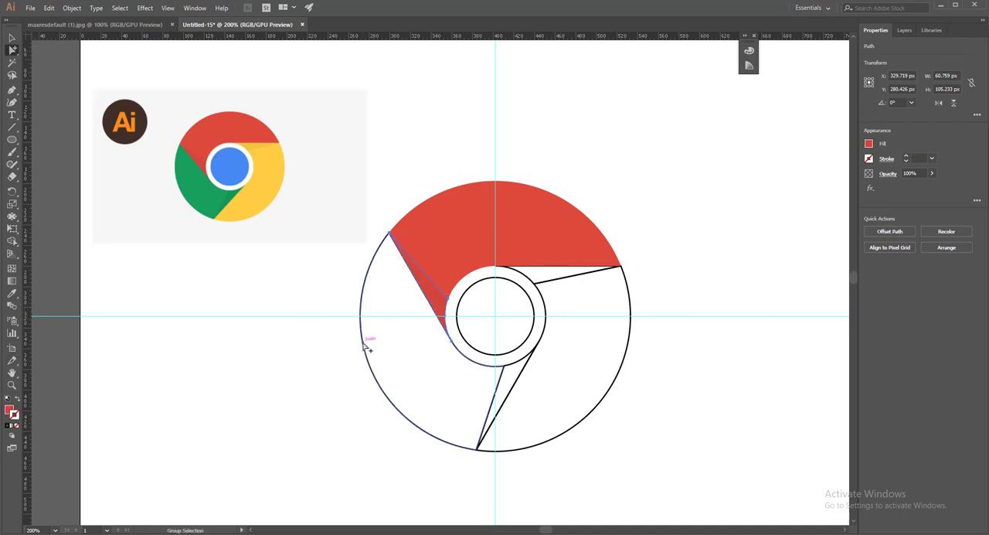
pyautogui.click(13, 295)
pyautogui.click(208, 186)
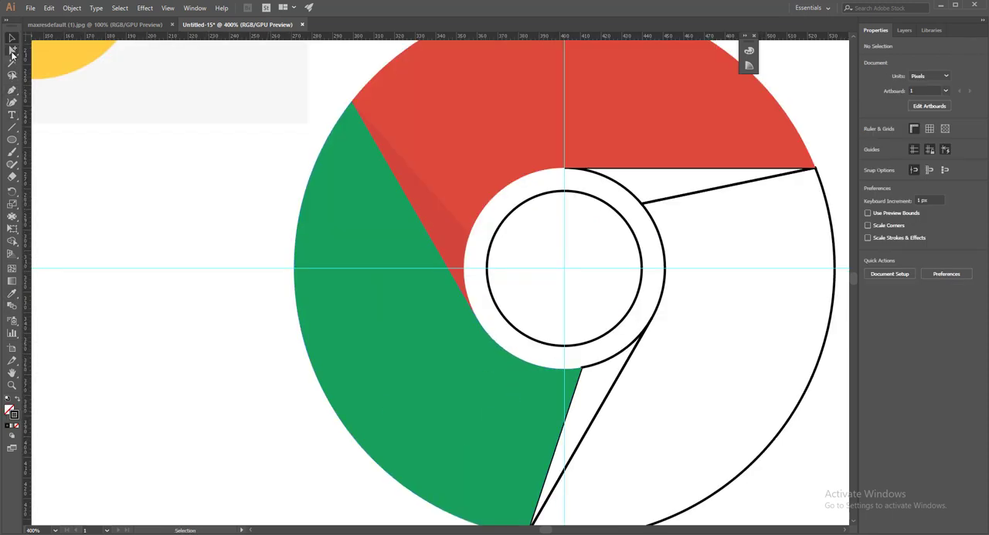
pyautogui.click(12, 50)
pyautogui.click(604, 365)
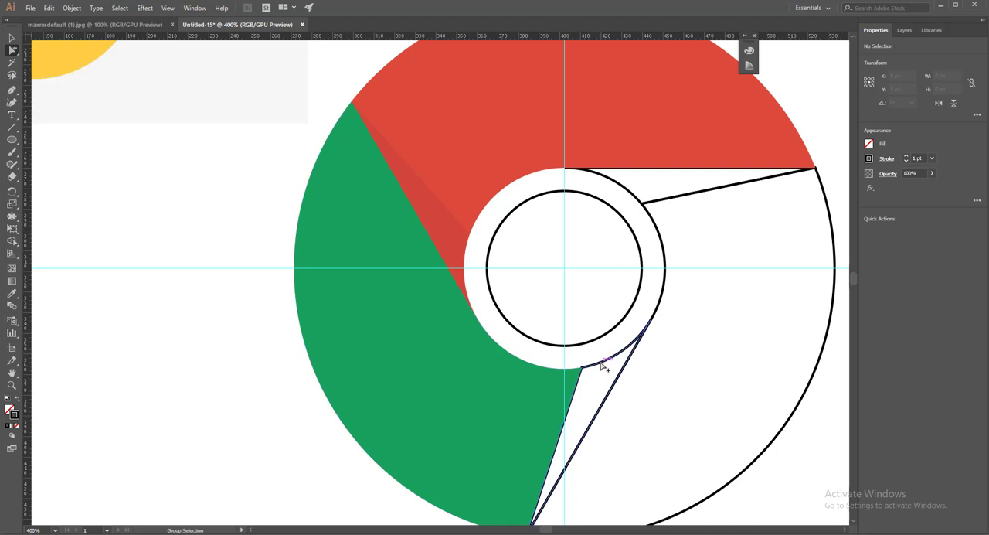
pyautogui.press('i')
pyautogui.moveTo(139, 180); pyautogui.dragTo(210, 186)
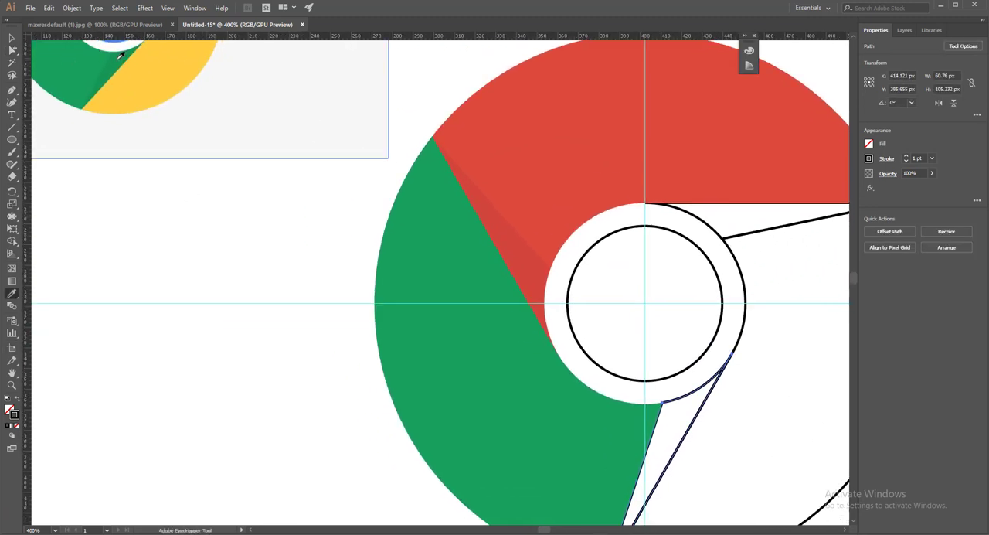
pyautogui.click(121, 54)
# - Fill the large unfilled ring segment between the green shadow piece and the red segment with yellow sampled from the reference logo
pyautogui.click(13, 49)
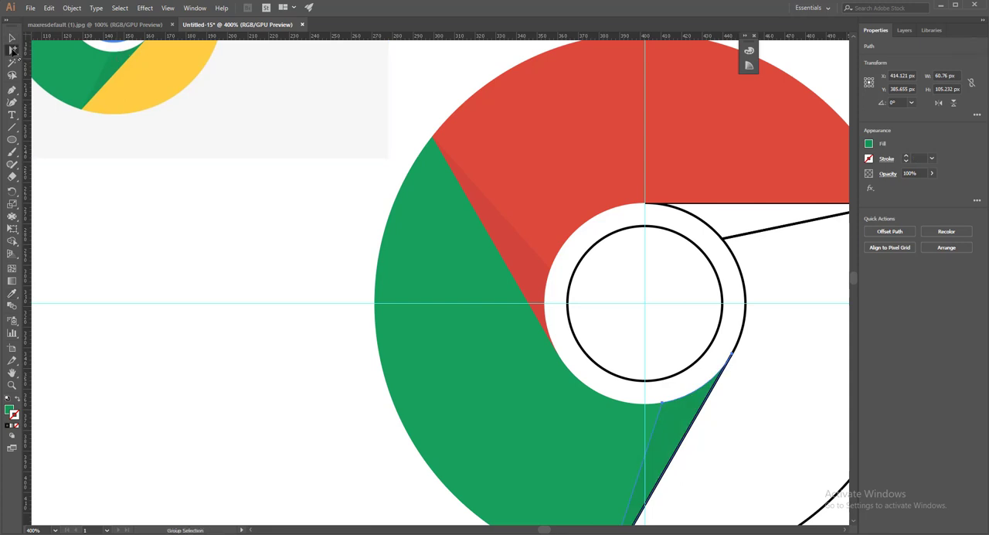
pyautogui.scroll(-2, 603, 388)
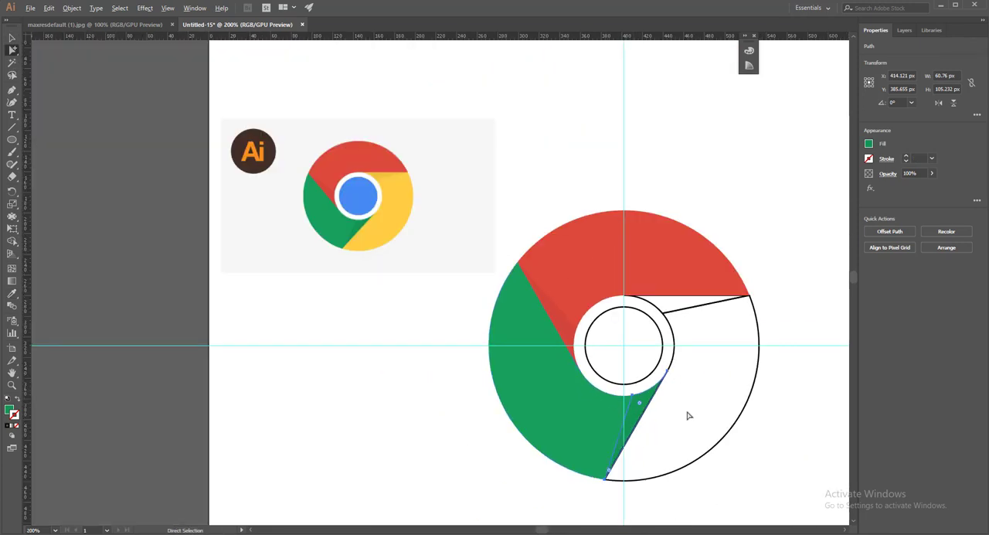
pyautogui.click(748, 402)
pyautogui.click(12, 295)
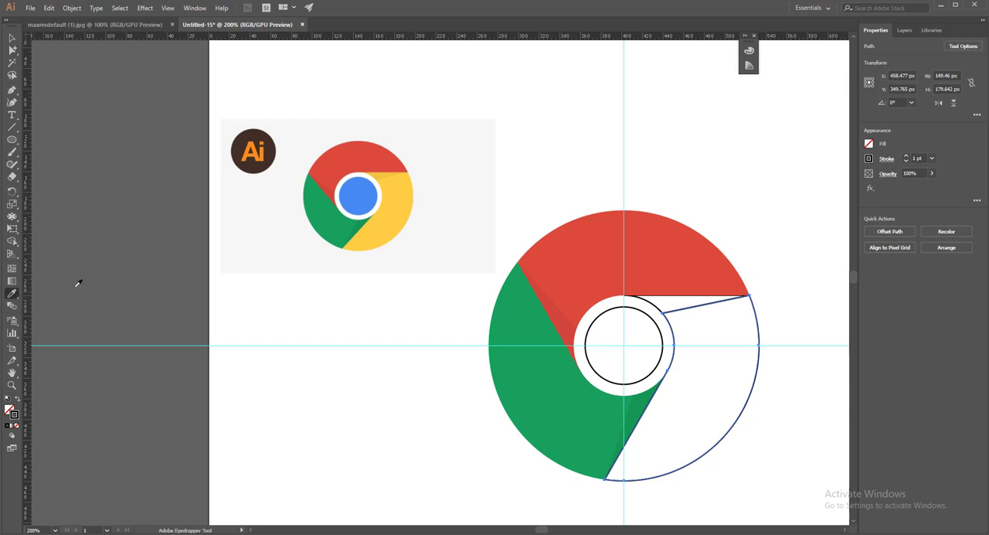
pyautogui.click(388, 213)
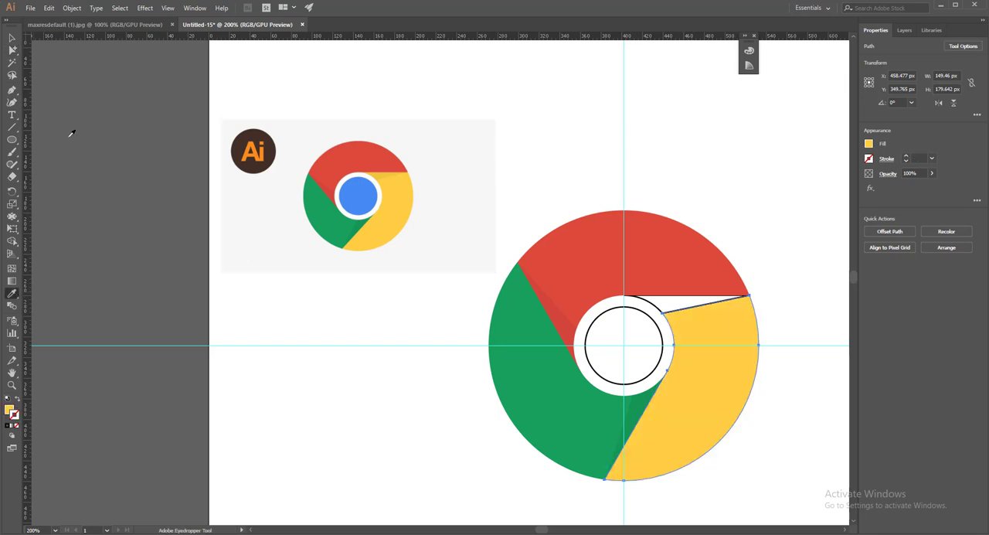
# - Fill the narrow shadow piece between the red and yellow segments with the darker yellow sampled from the reference logo
pyautogui.click(12, 49)
pyautogui.scroll(2, 644, 286)
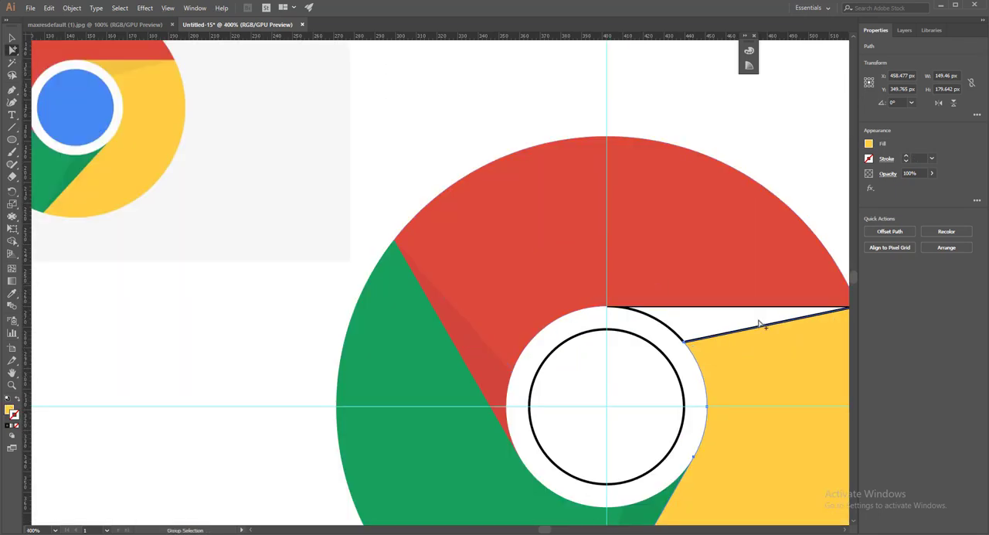
pyautogui.moveTo(728, 317); pyautogui.dragTo(612, 291)
pyautogui.scroll(1, 544, 310)
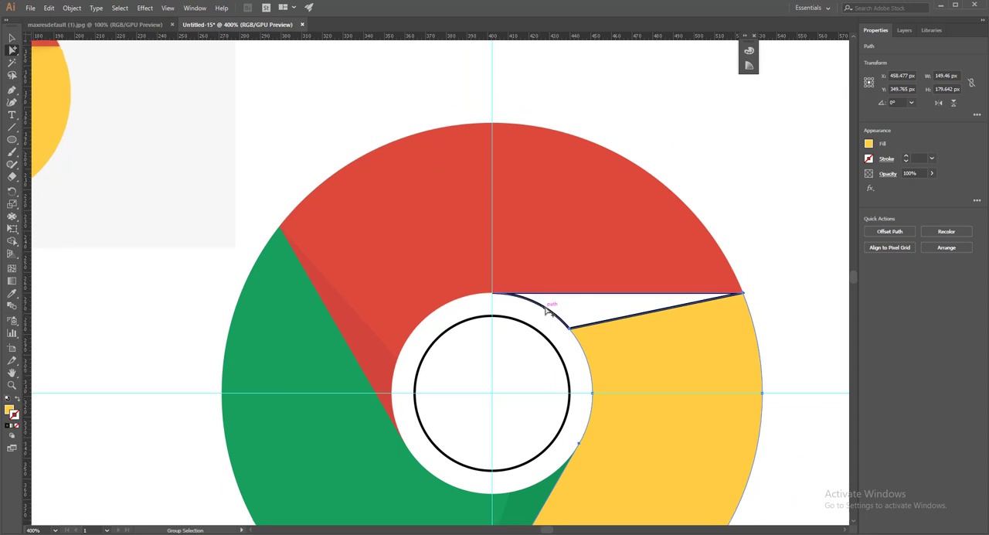
pyautogui.click(548, 304)
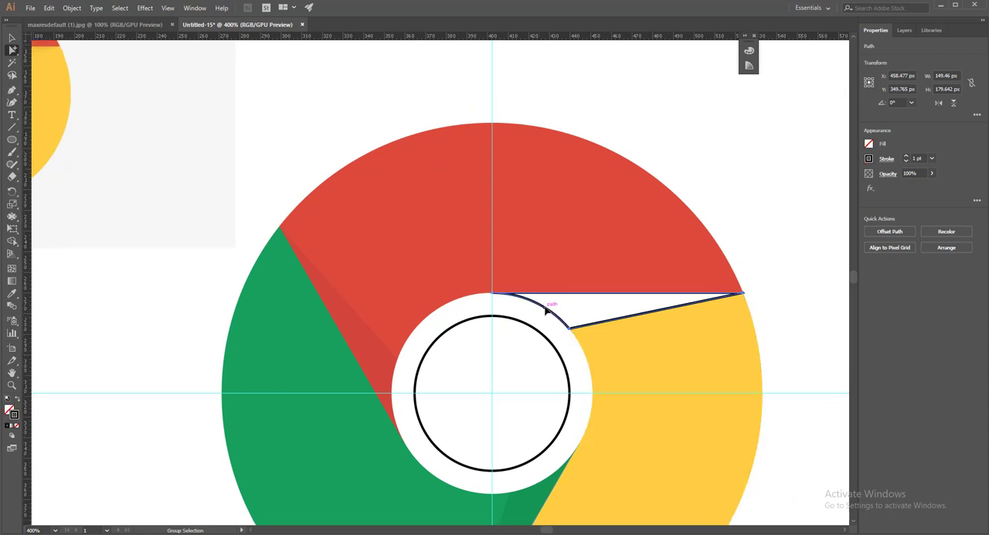
pyautogui.click(12, 294)
pyautogui.moveTo(115, 203); pyautogui.dragTo(335, 288)
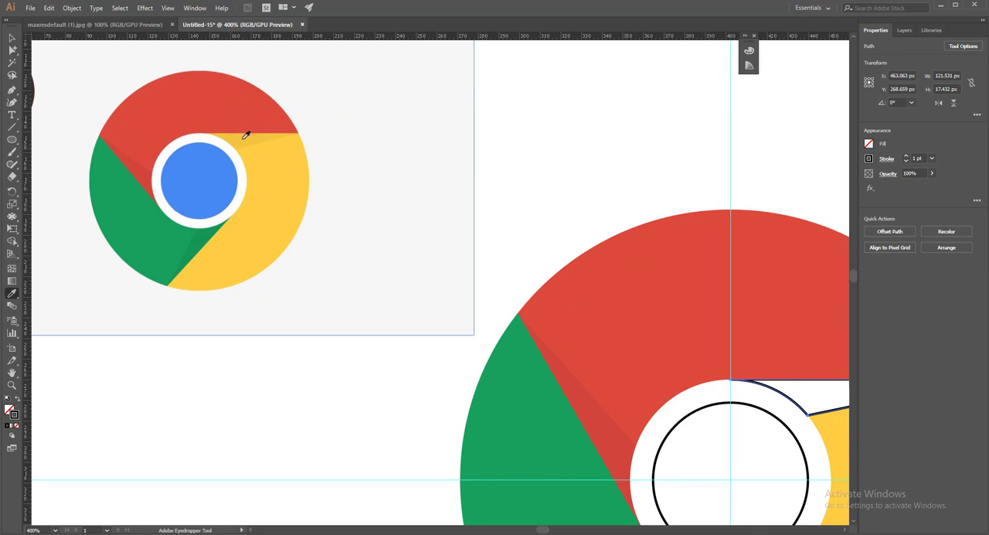
pyautogui.click(246, 135)
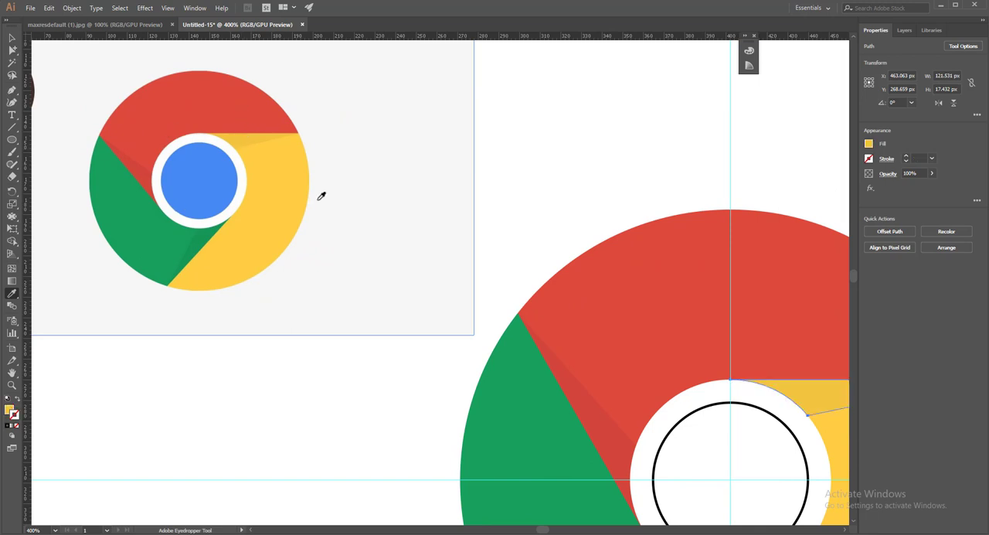
# - Fill the innermost circle with the blue sampled from the centre of the reference logo
pyautogui.moveTo(731, 412); pyautogui.dragTo(550, 293)
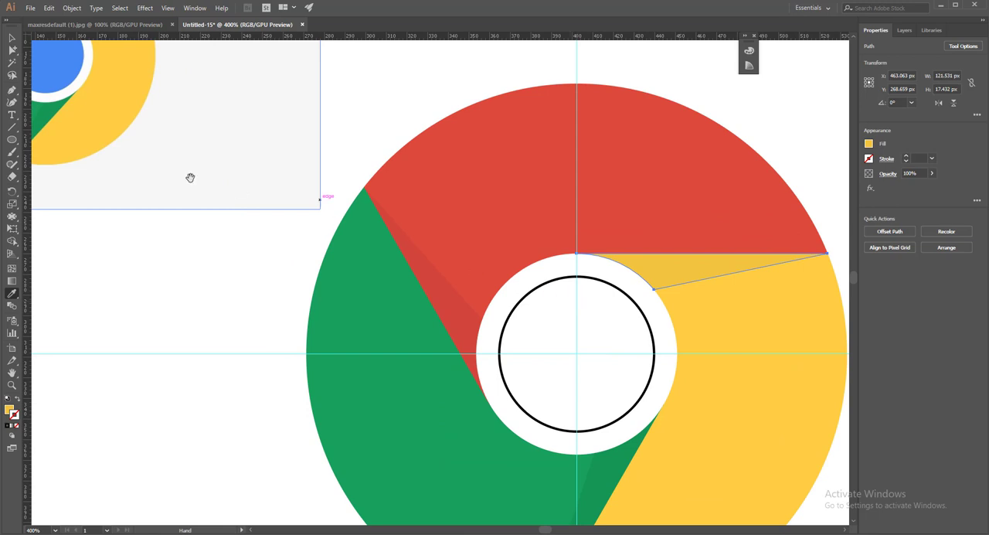
pyautogui.click(12, 49)
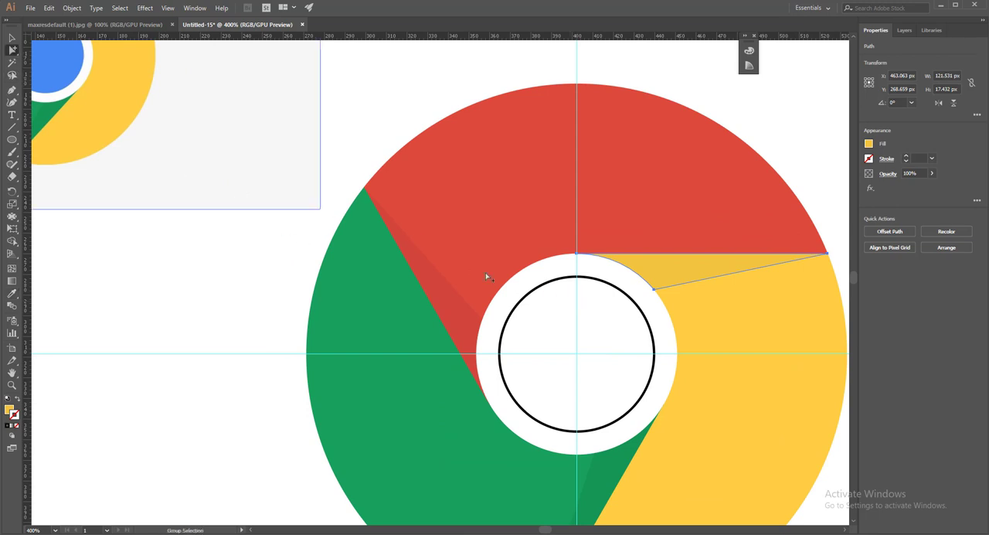
pyautogui.click(541, 313)
pyautogui.scroll(-2, 548, 309)
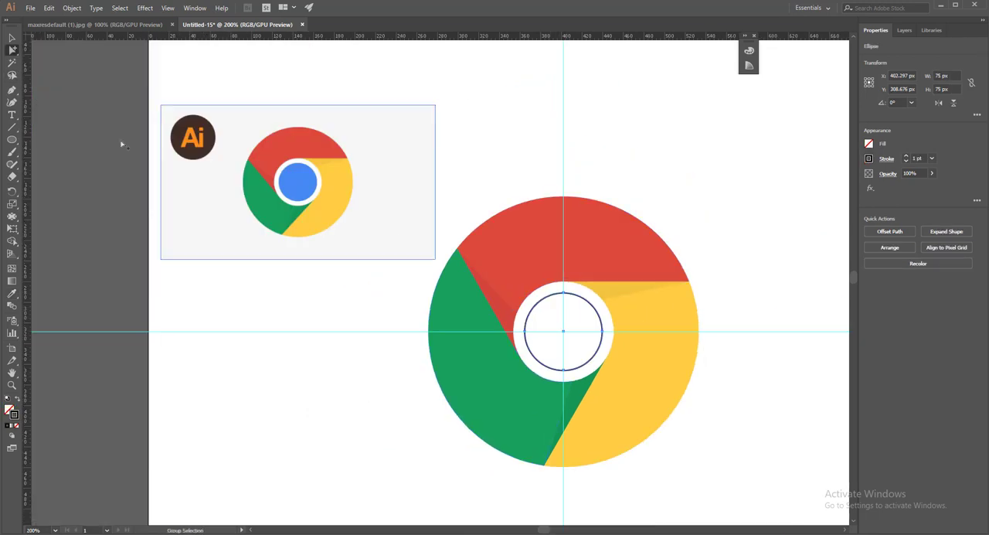
pyautogui.click(12, 294)
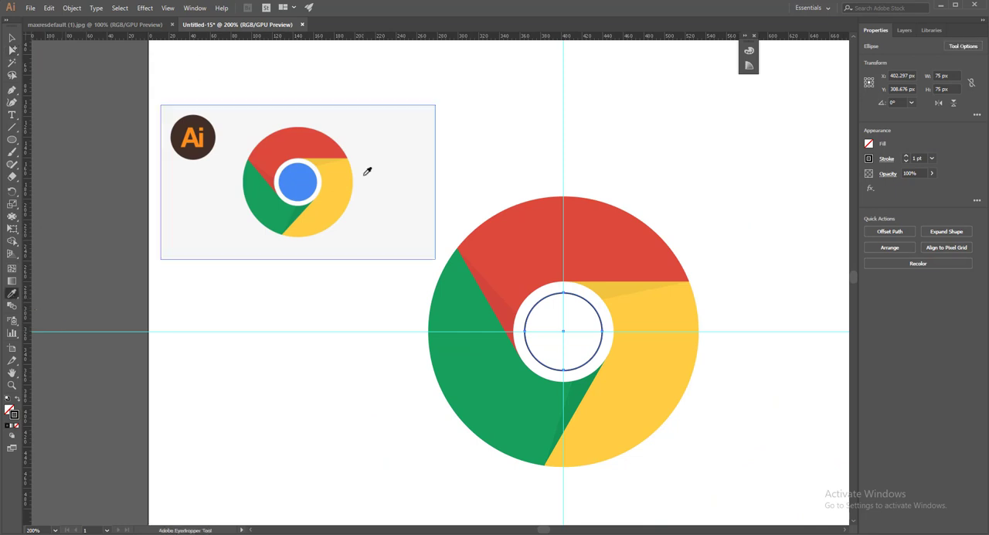
pyautogui.click(302, 179)
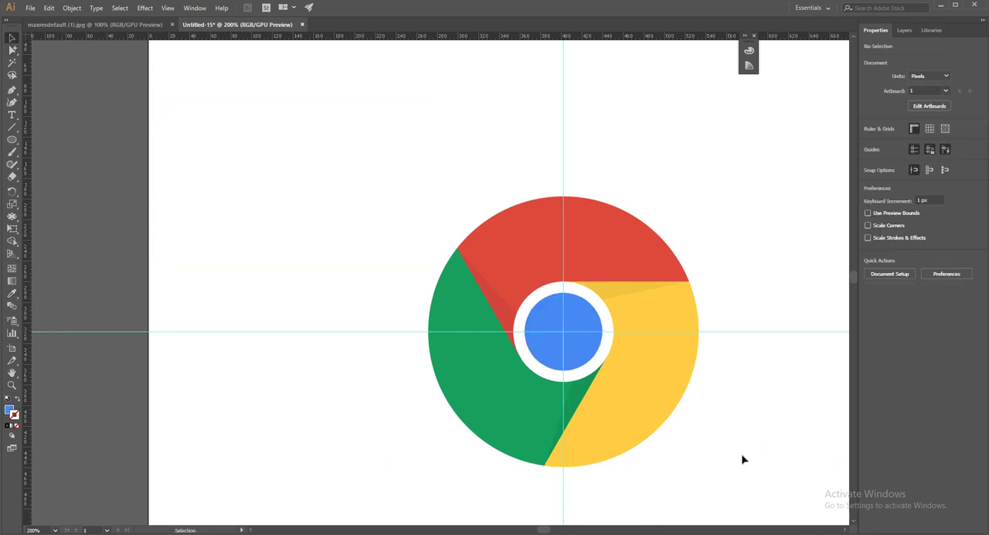
# - Clear the reference image and guides from the artboard, and select all the shapes of the redrawn logo
pyautogui.moveTo(746, 459); pyautogui.dragTo(673, 364)
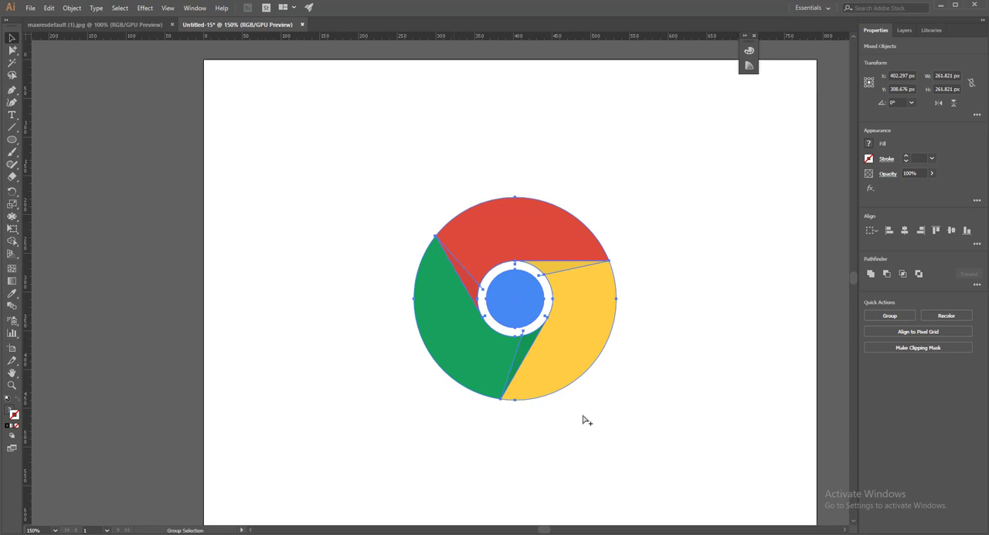
pyautogui.press('v')
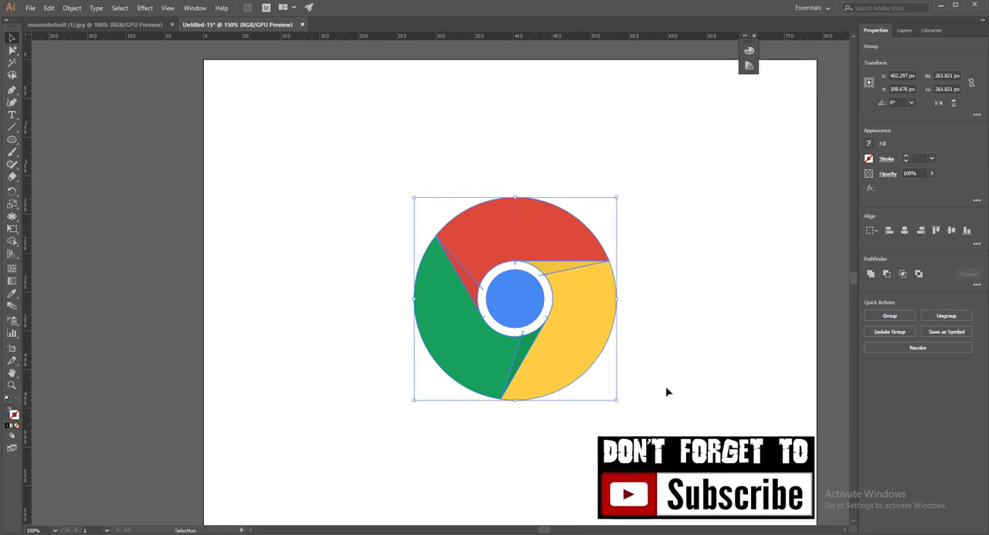